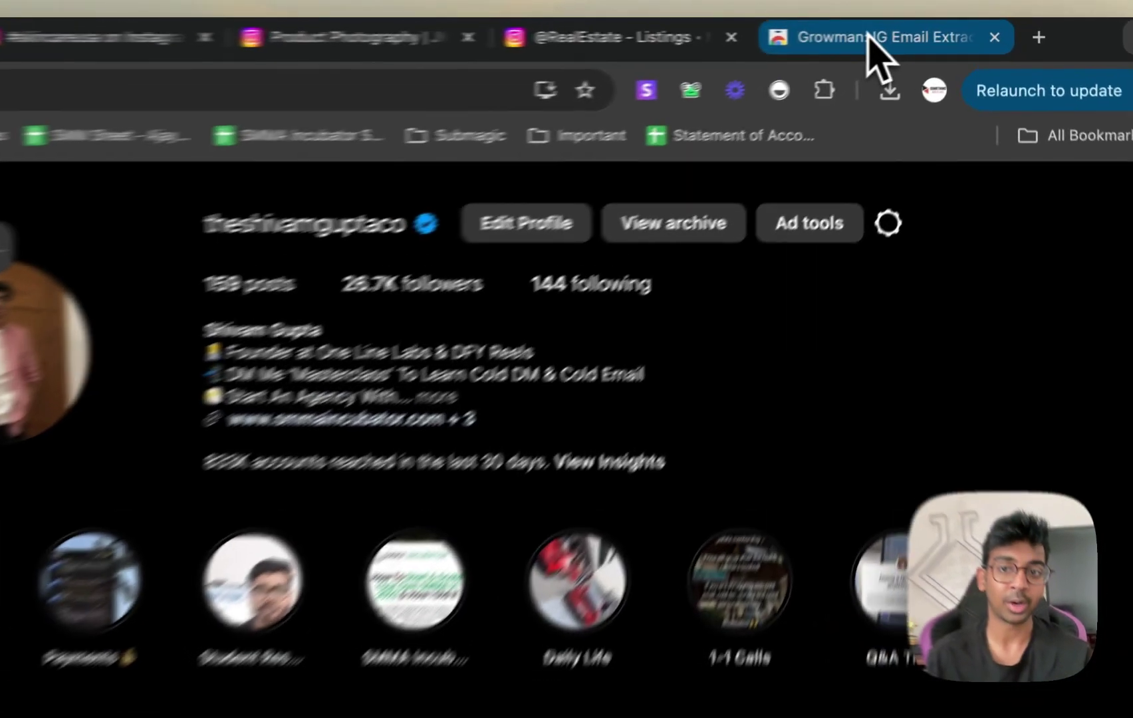
Bring up the Growman: IG Email Extractor Chrome Web Store listing, rated 4.1 stars with 90,000 users.
click(937, 28)
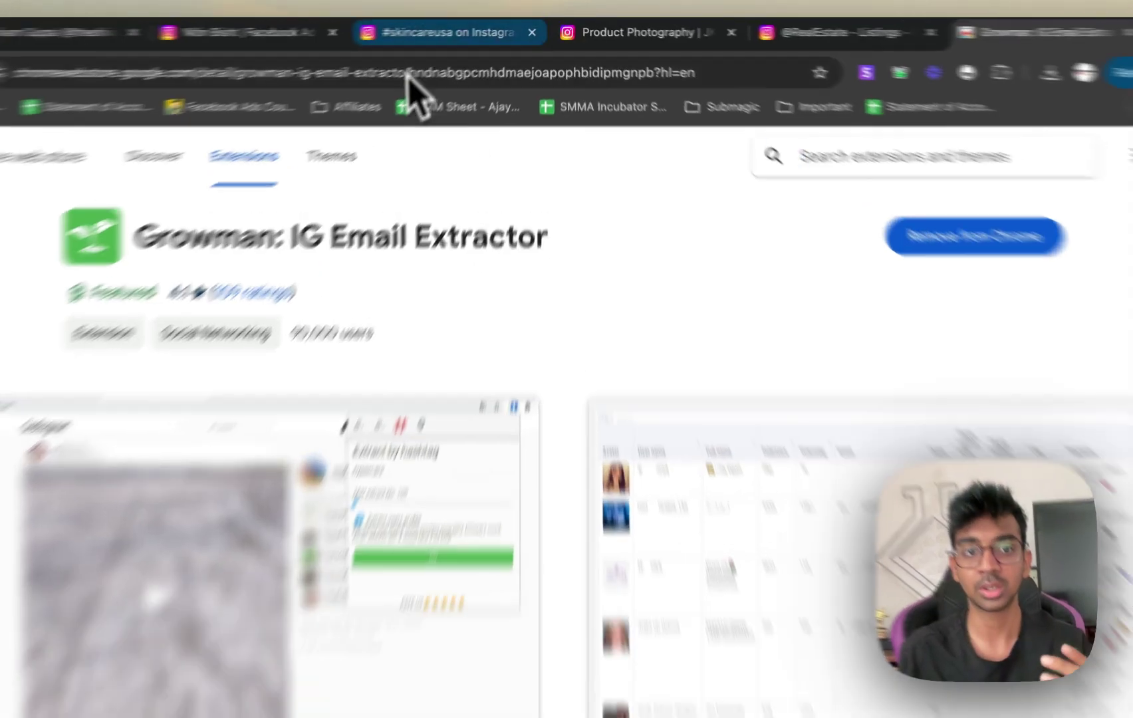
Return to the #skincareusa hashtag page and launch Growman from the Extensions menu.
click(458, 30)
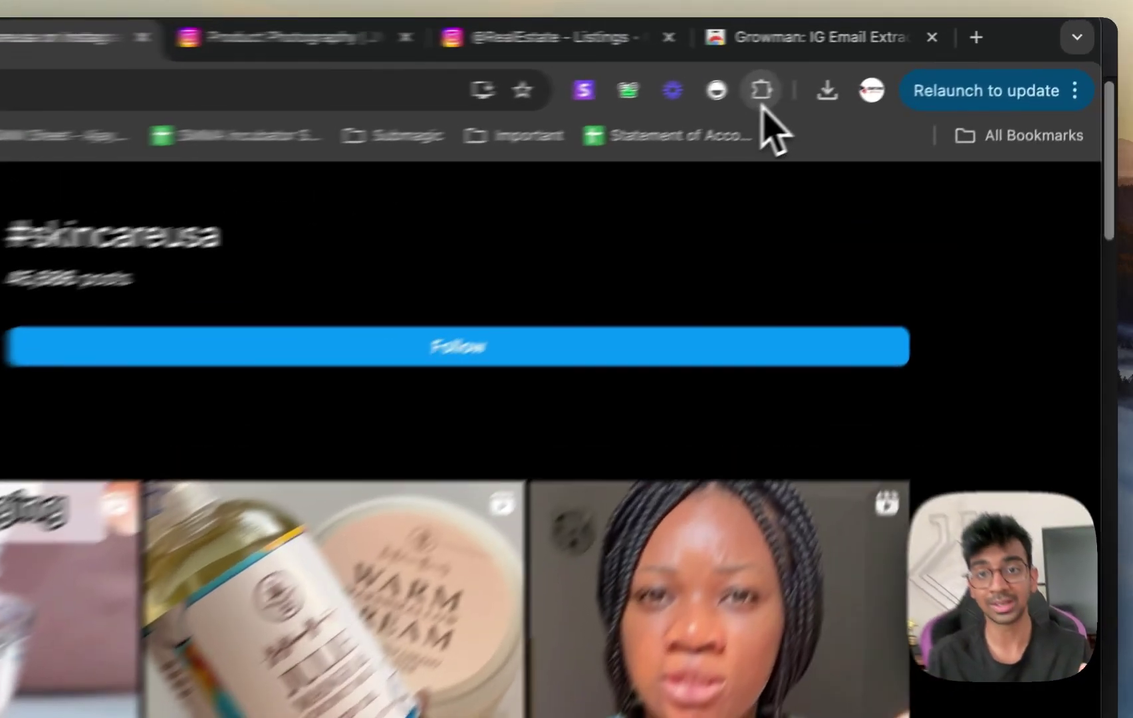
click(905, 61)
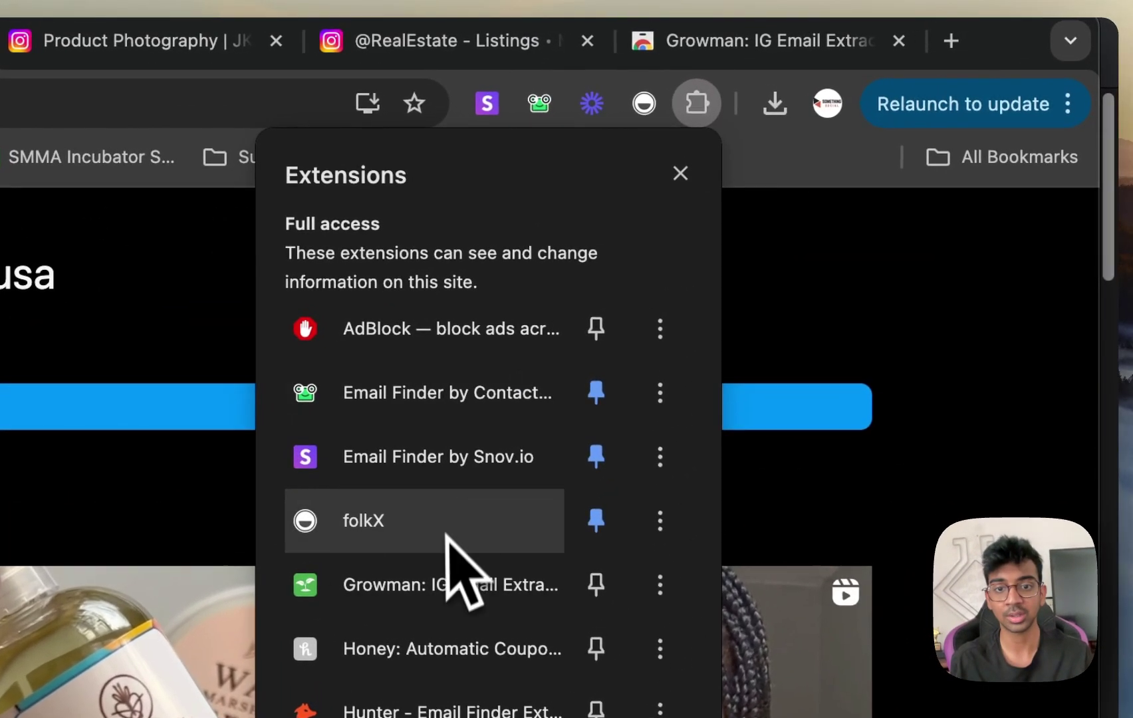
click(440, 581)
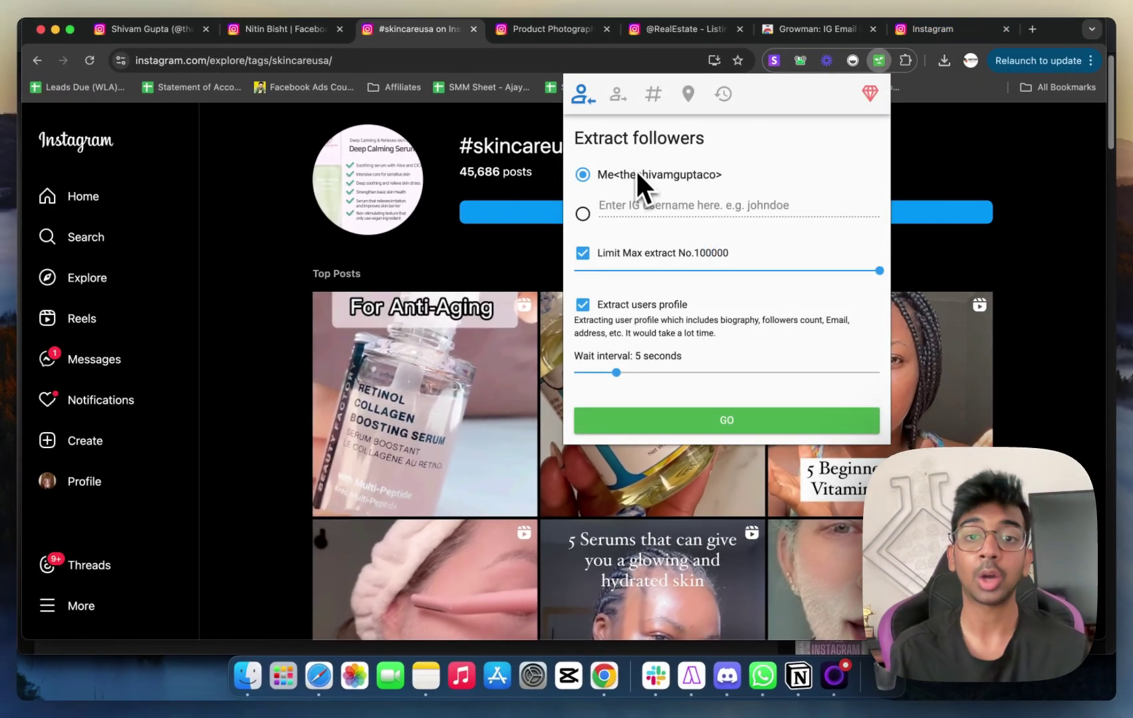
Cycle through the followings, hashtag and location extraction modes, ending back on Extract followers.
triple_click(613, 136)
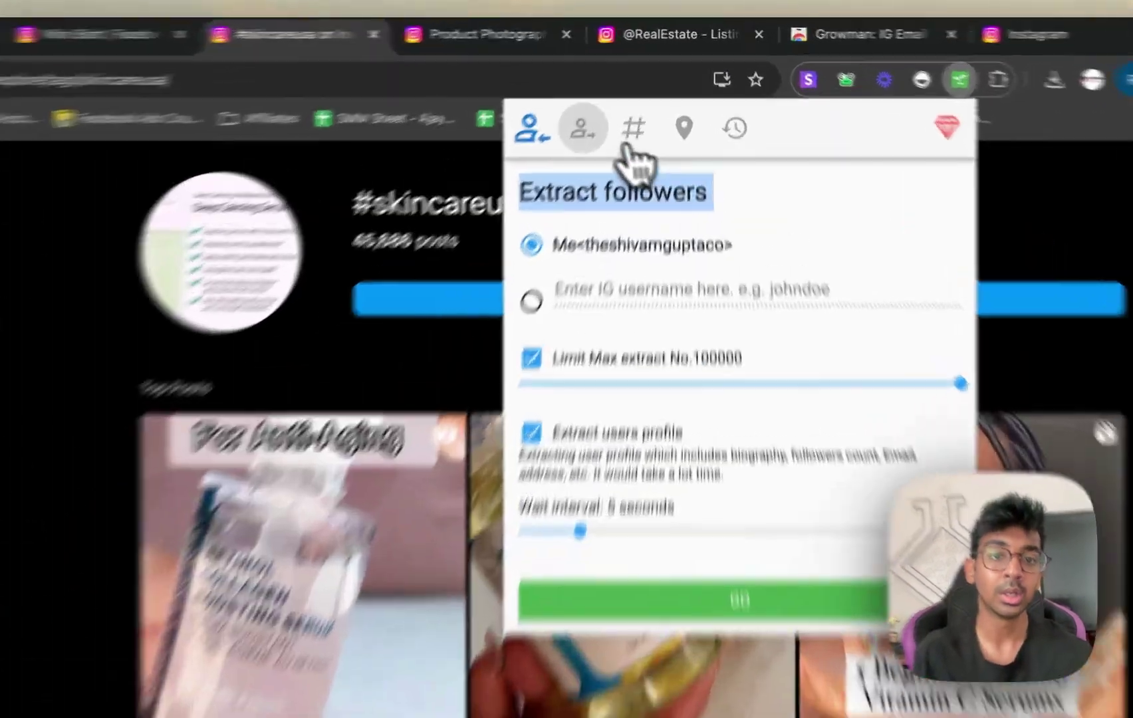
click(599, 136)
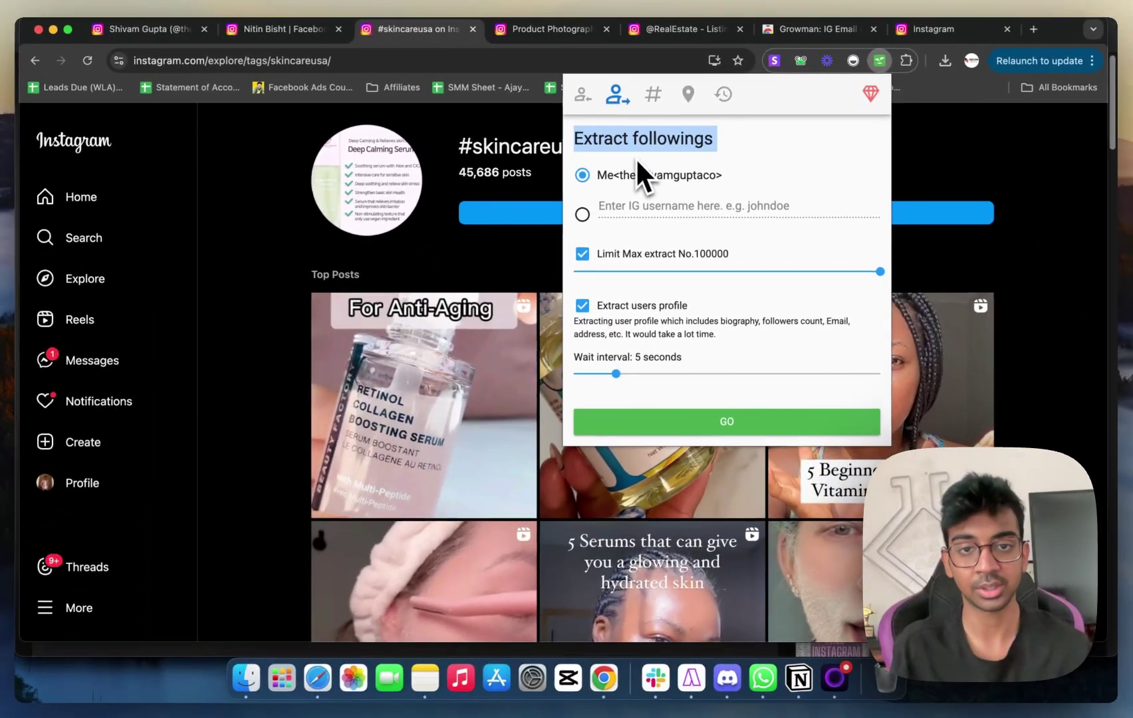
click(636, 124)
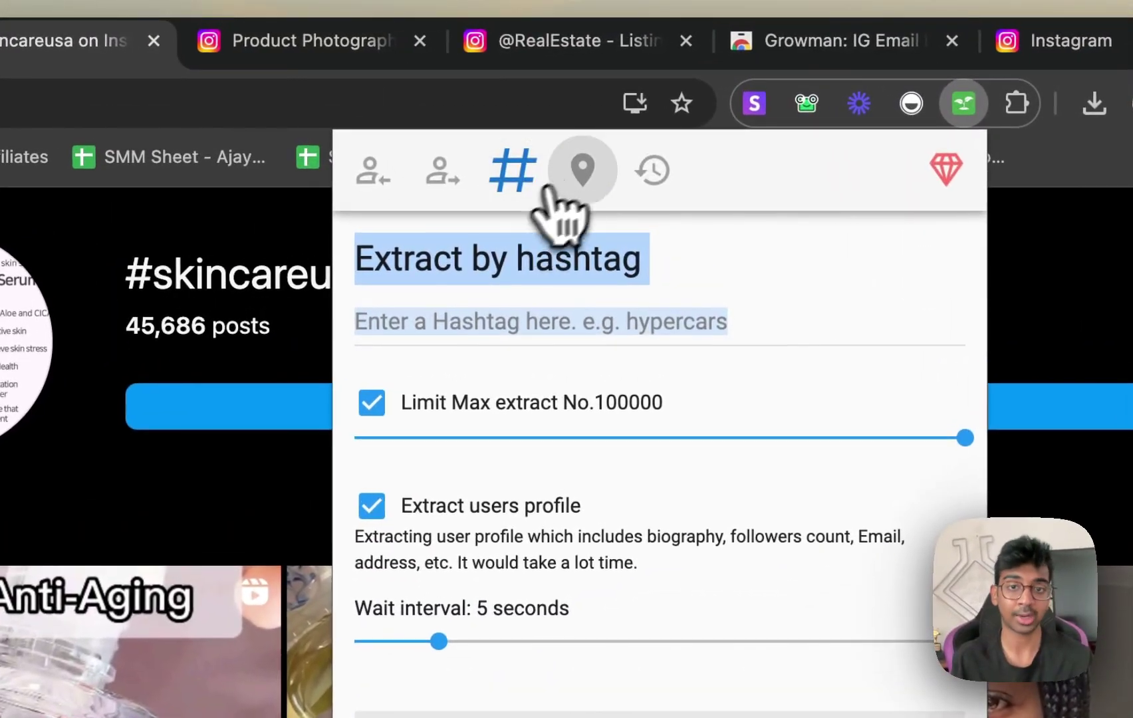
click(595, 161)
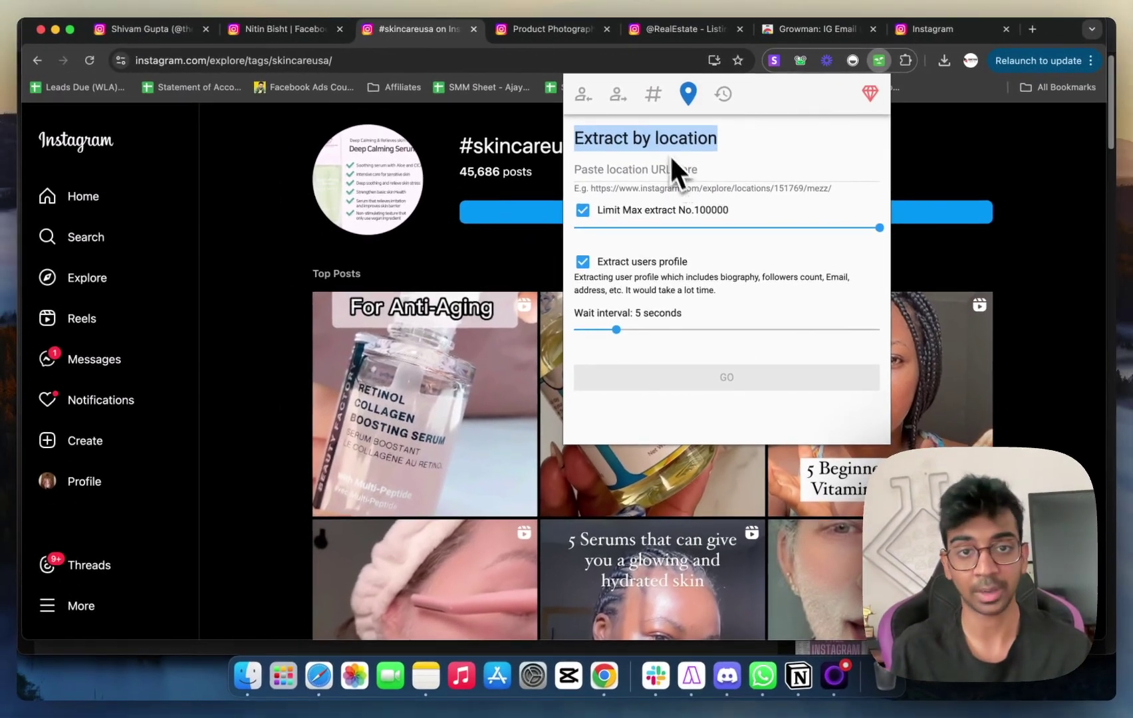
click(578, 96)
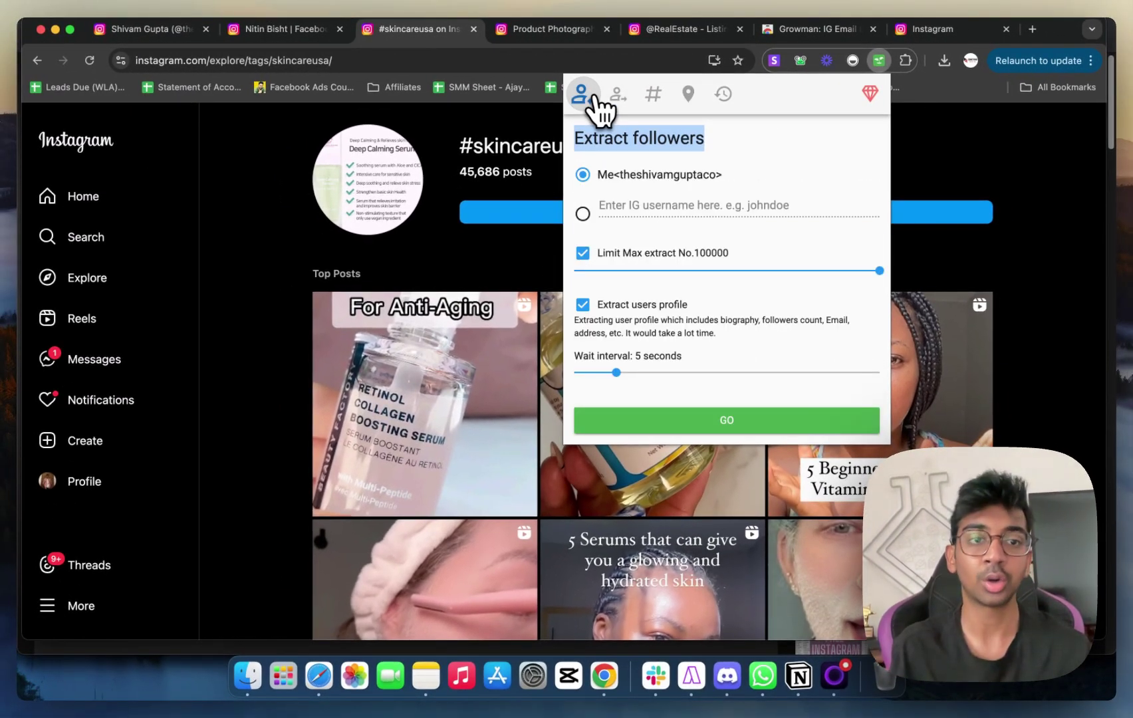
click(299, 34)
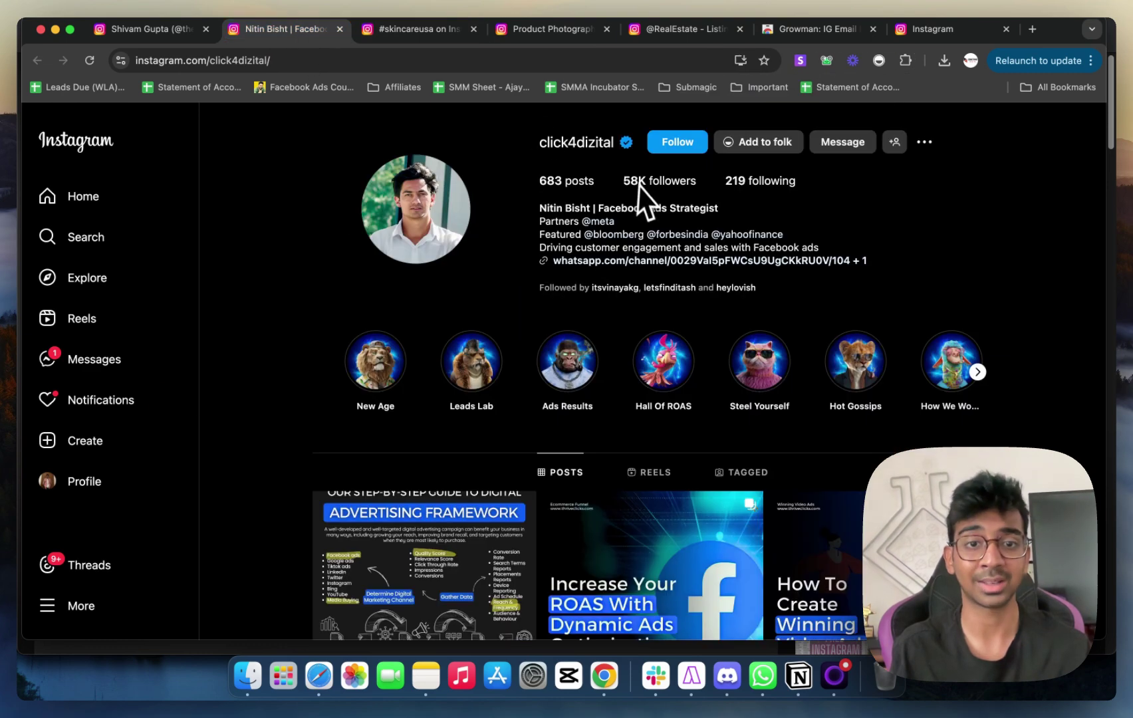
drag(603, 208, 761, 214)
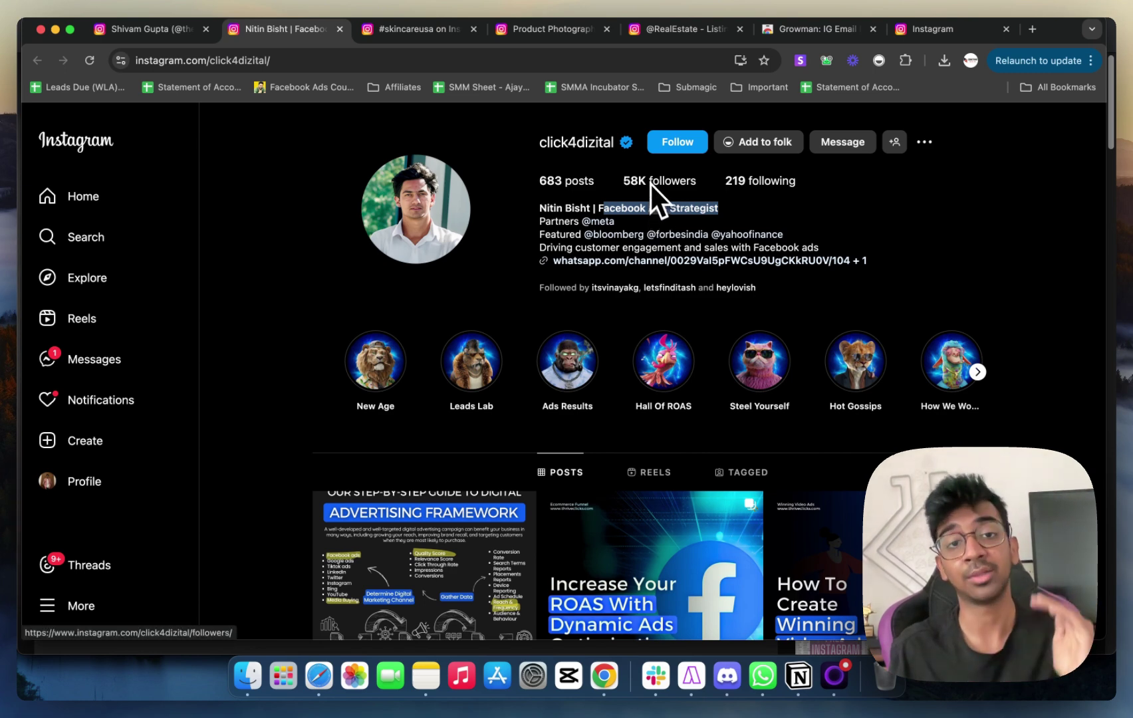
click(638, 62)
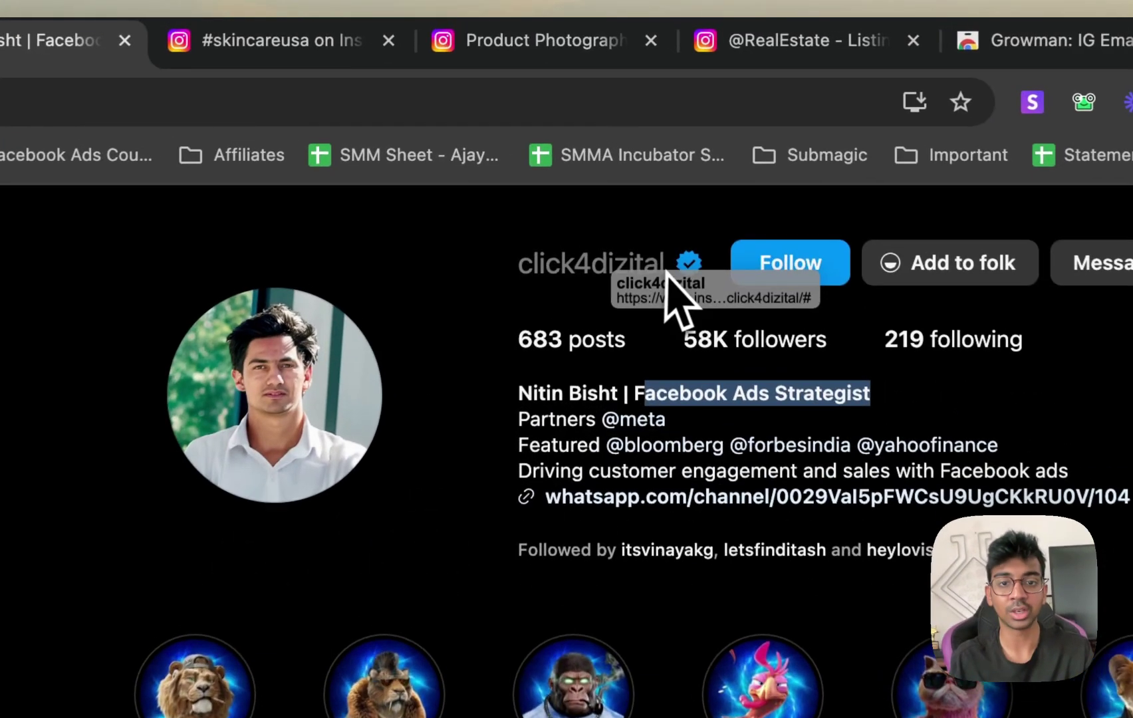
drag(512, 267, 662, 266)
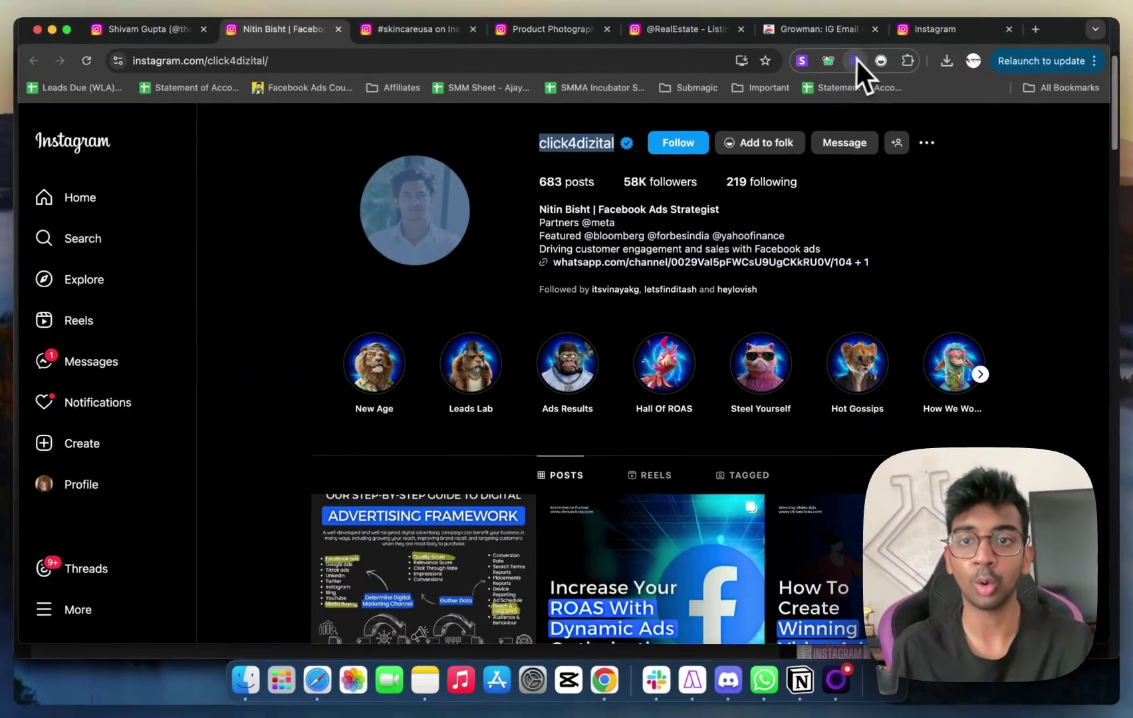
Relaunch Growman and paste the strategist's username as the target account, trimming the extra text.
click(930, 63)
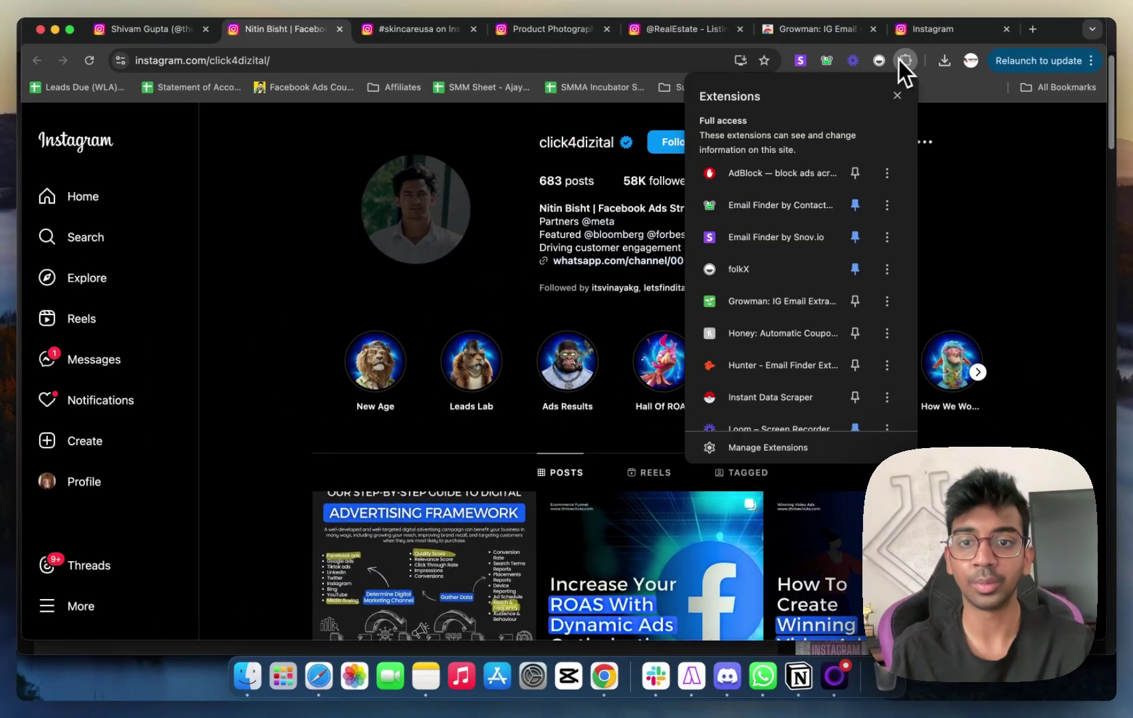
click(792, 318)
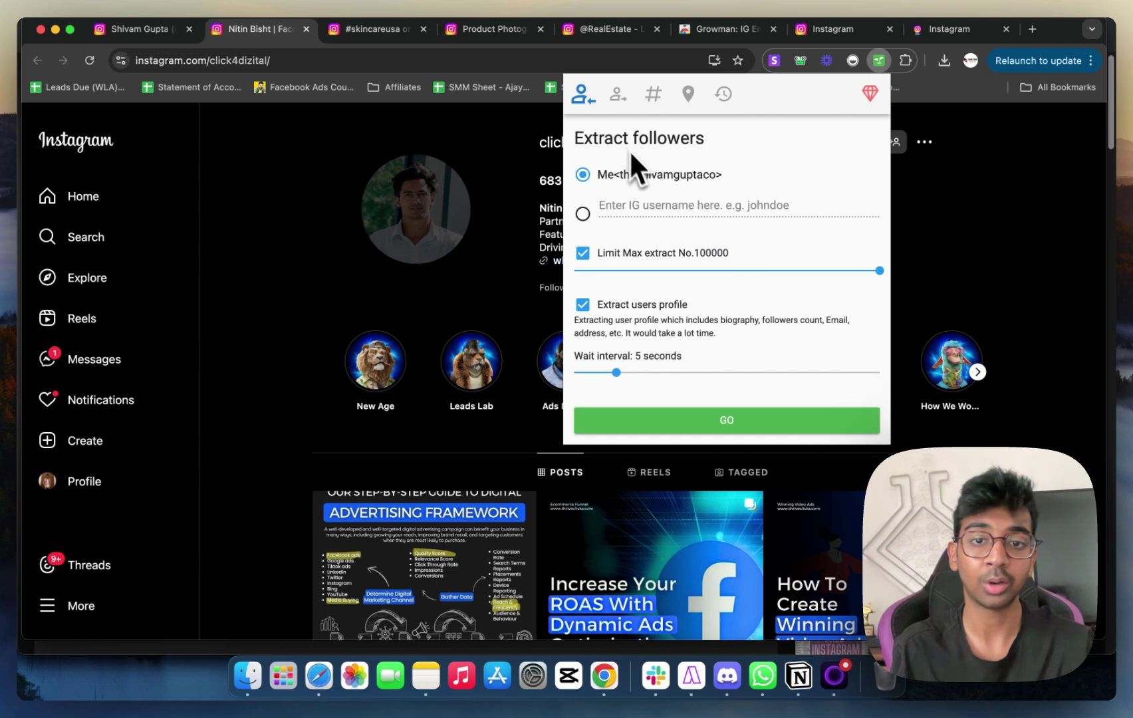
click(582, 214)
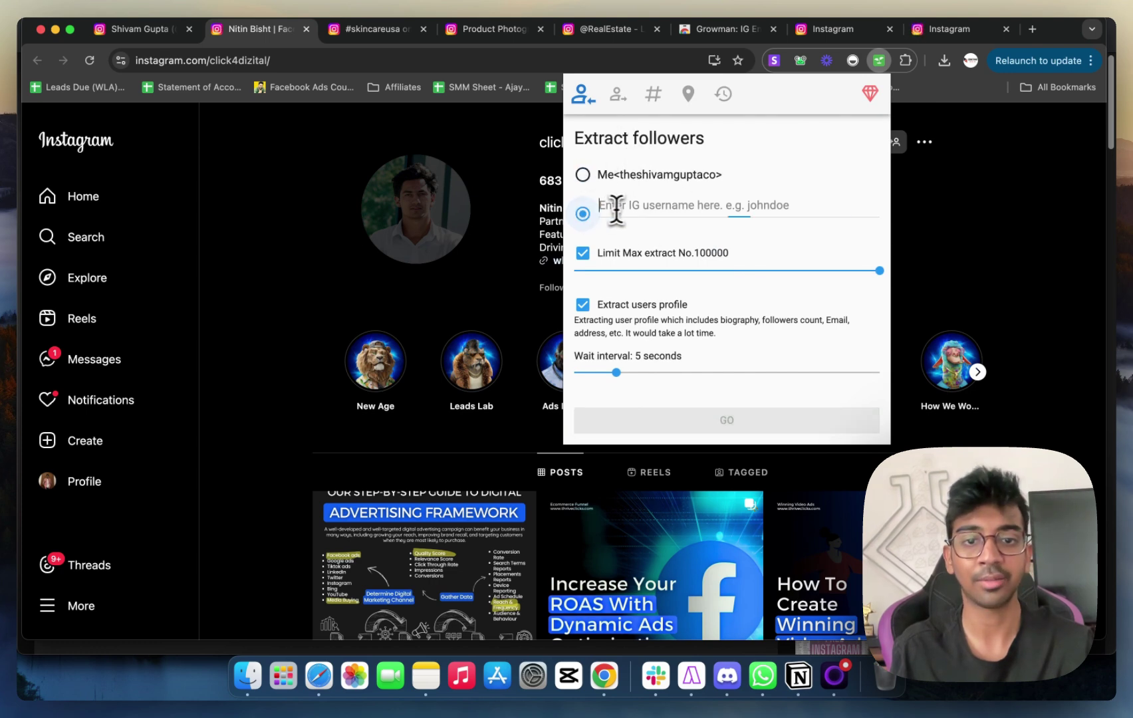
text(click4dizital's profile picture click4dizital)
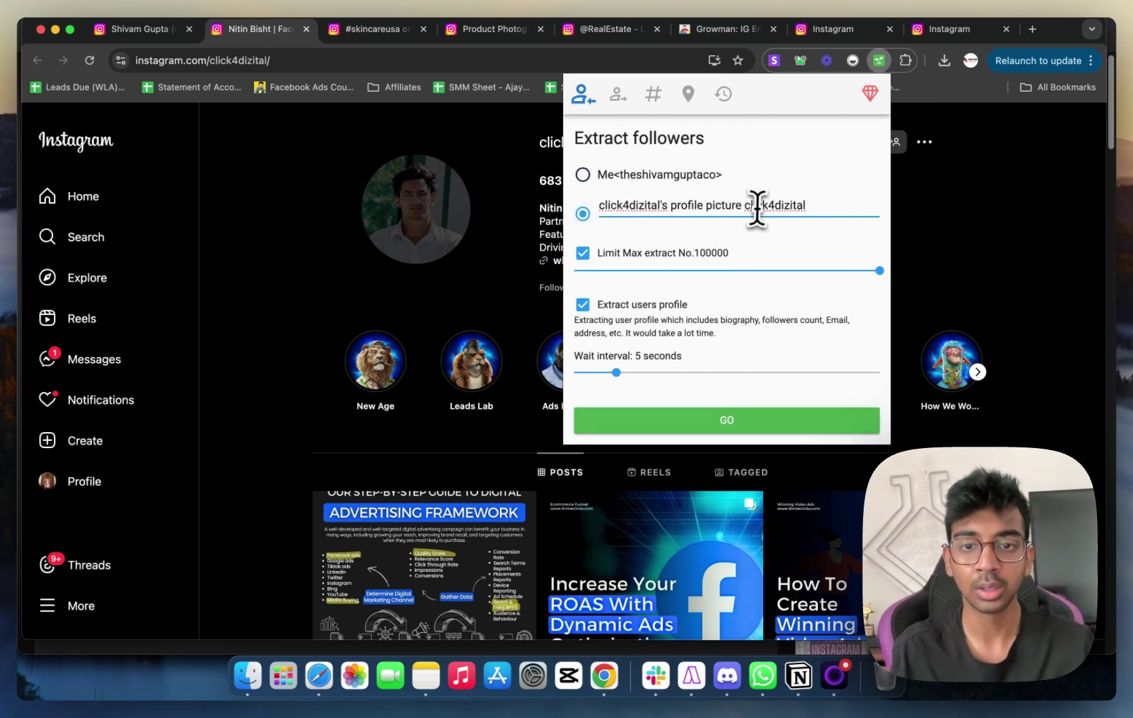
drag(744, 208, 579, 220)
key(BackSpace)
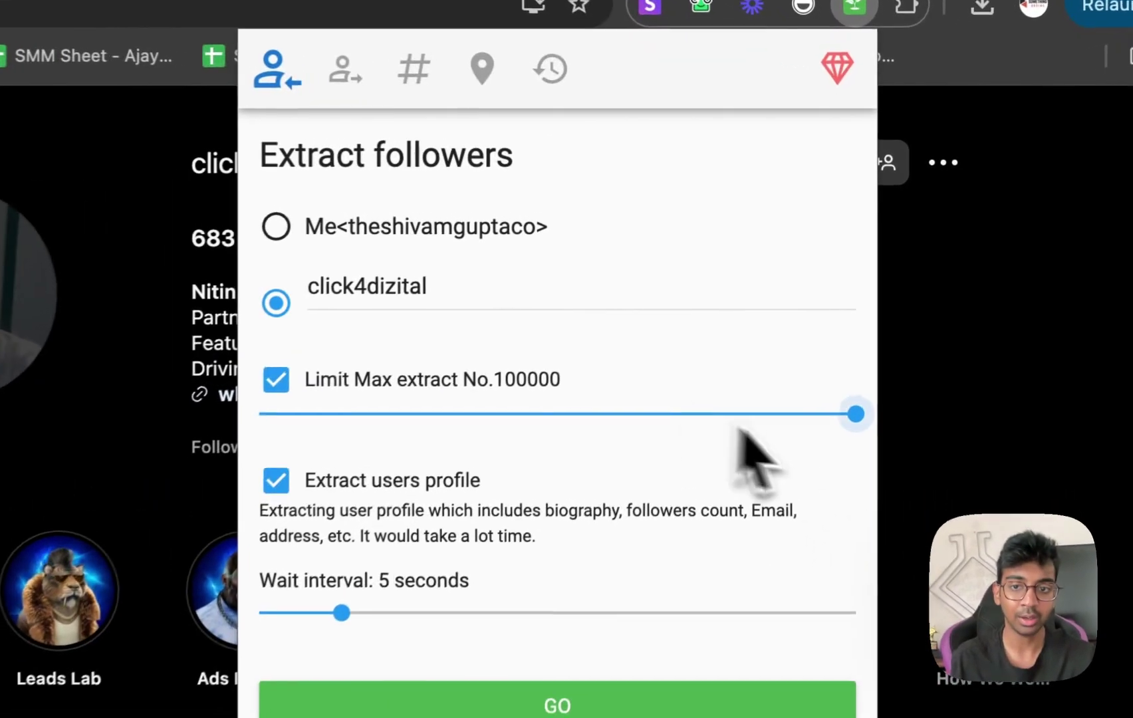
Set Limit Max to 50 and Wait interval to 7 seconds, then start the extraction.
drag(740, 429, 234, 427)
mouse_move(536, 371)
mouse_down()
mouse_move(562, 364)
mouse_move(532, 374)
mouse_up()
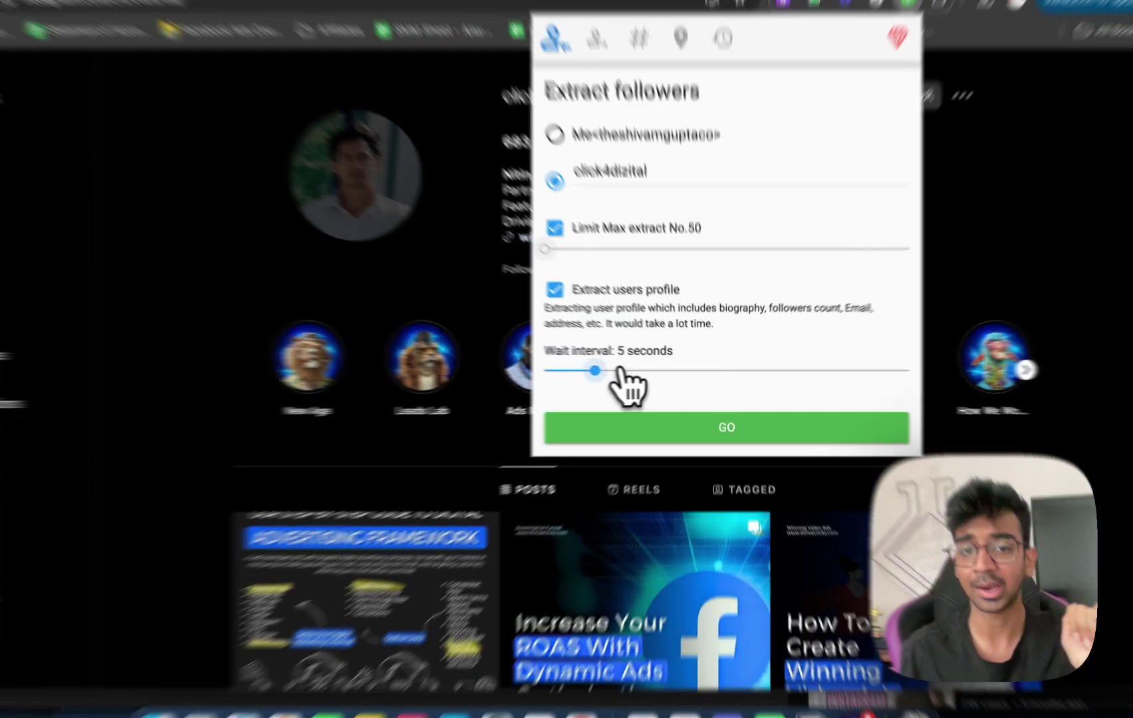
mouse_move(620, 371)
mouse_down()
mouse_move(608, 373)
mouse_move(620, 372)
mouse_up()
mouse_move(549, 364)
mouse_down()
mouse_move(613, 367)
mouse_move(554, 367)
mouse_up()
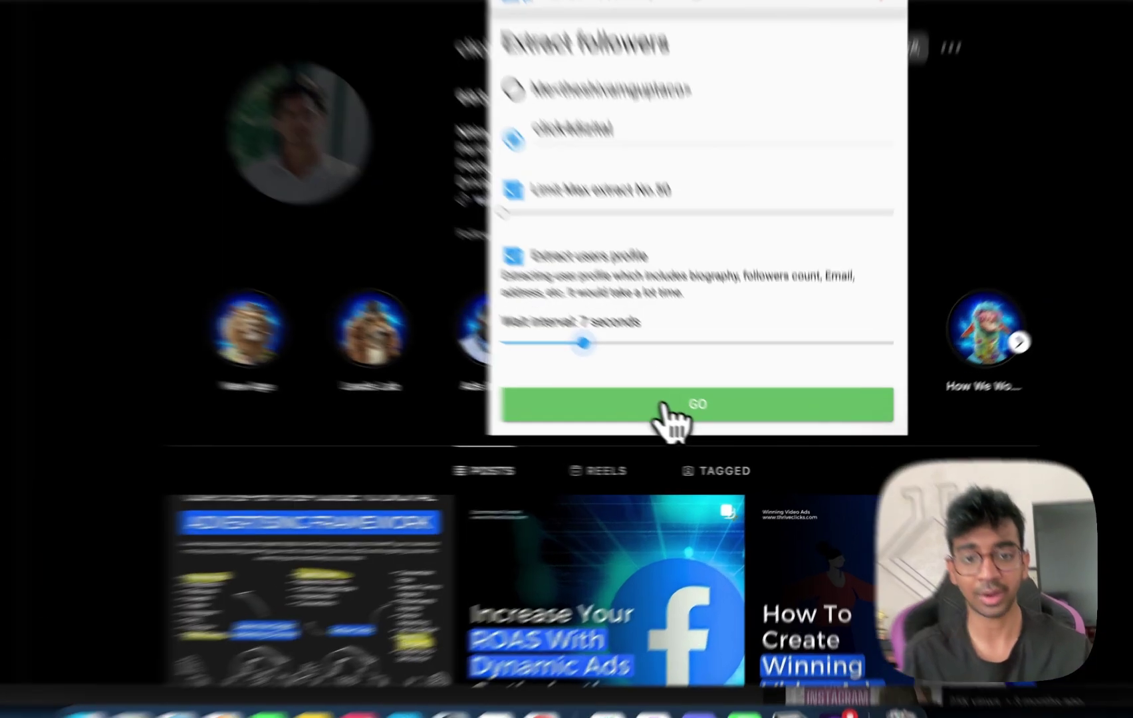
click(706, 421)
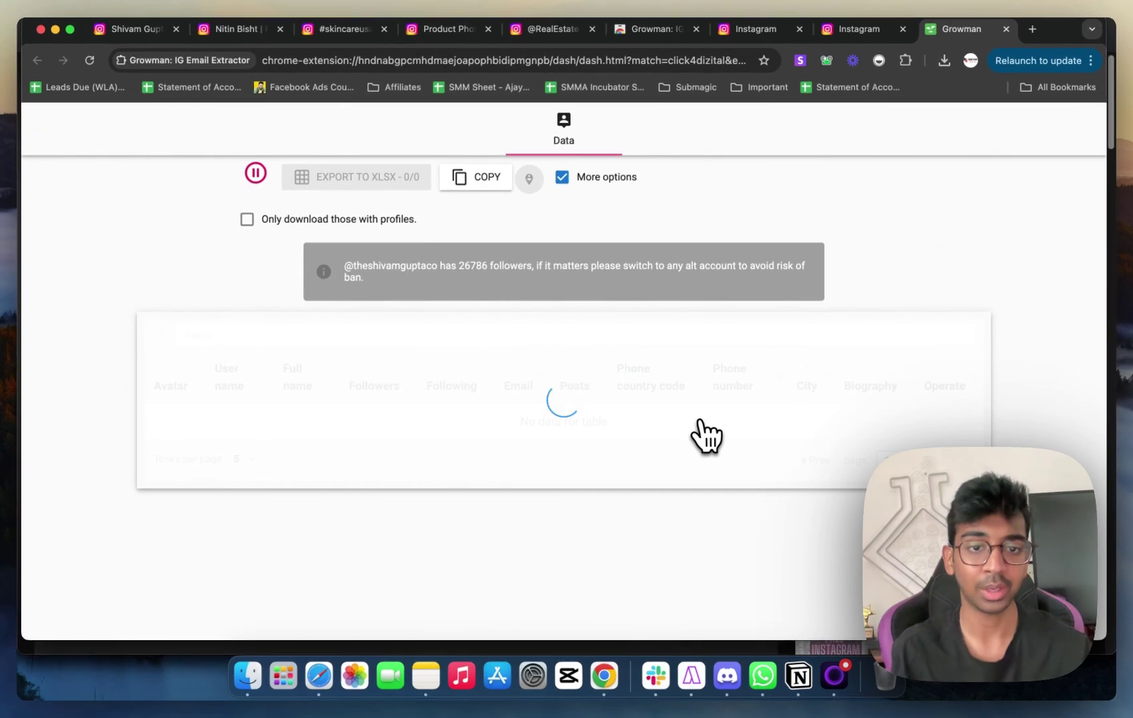
Review the scraped follower leads and pause the extraction at 2 of 50 records.
scroll(522, 405, down, 2)
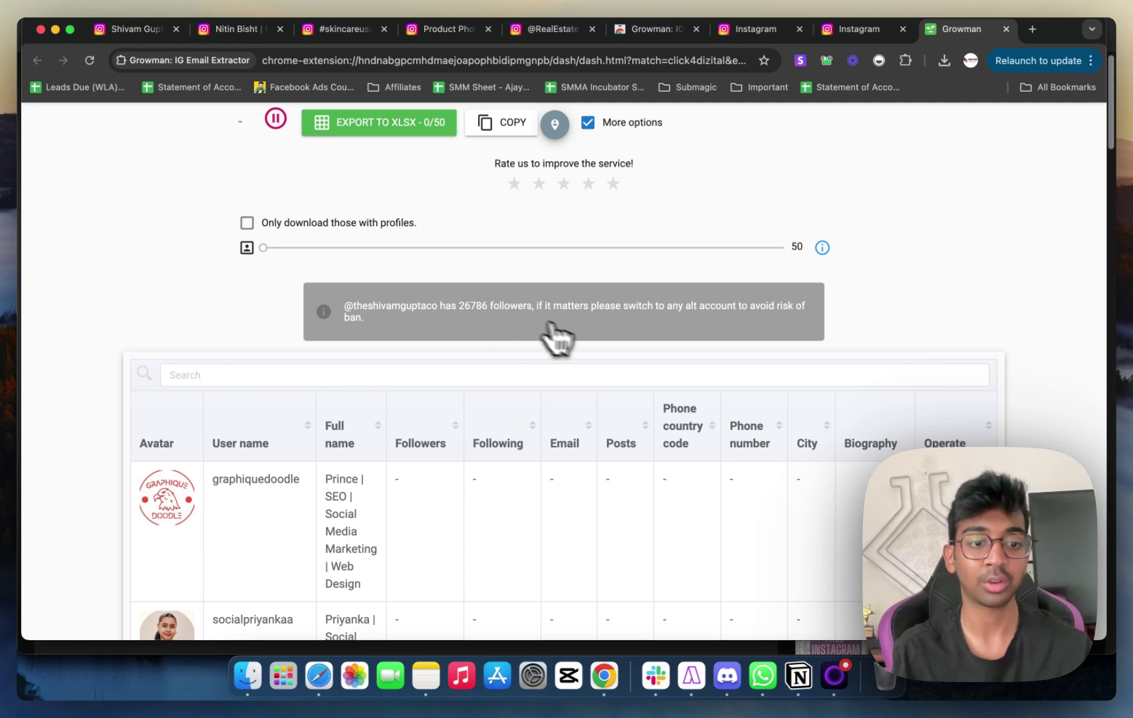
scroll(544, 406, down, 5)
scroll(544, 412, up, 4)
scroll(544, 413, down, 5)
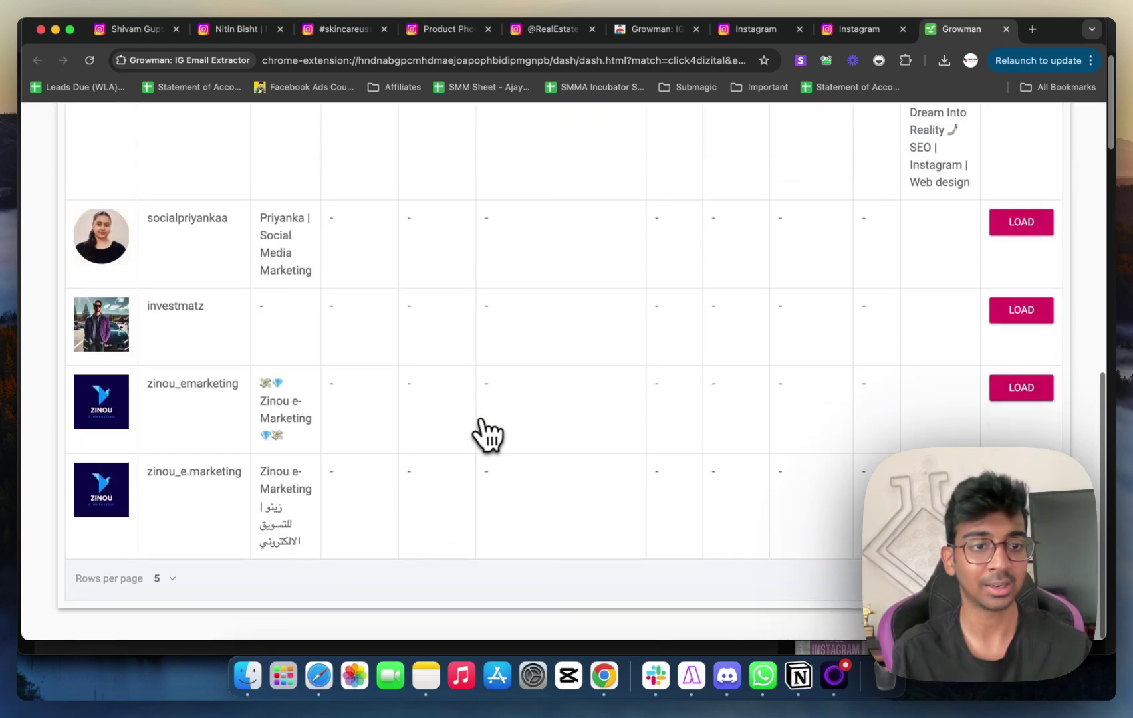
scroll(485, 435, up, 7)
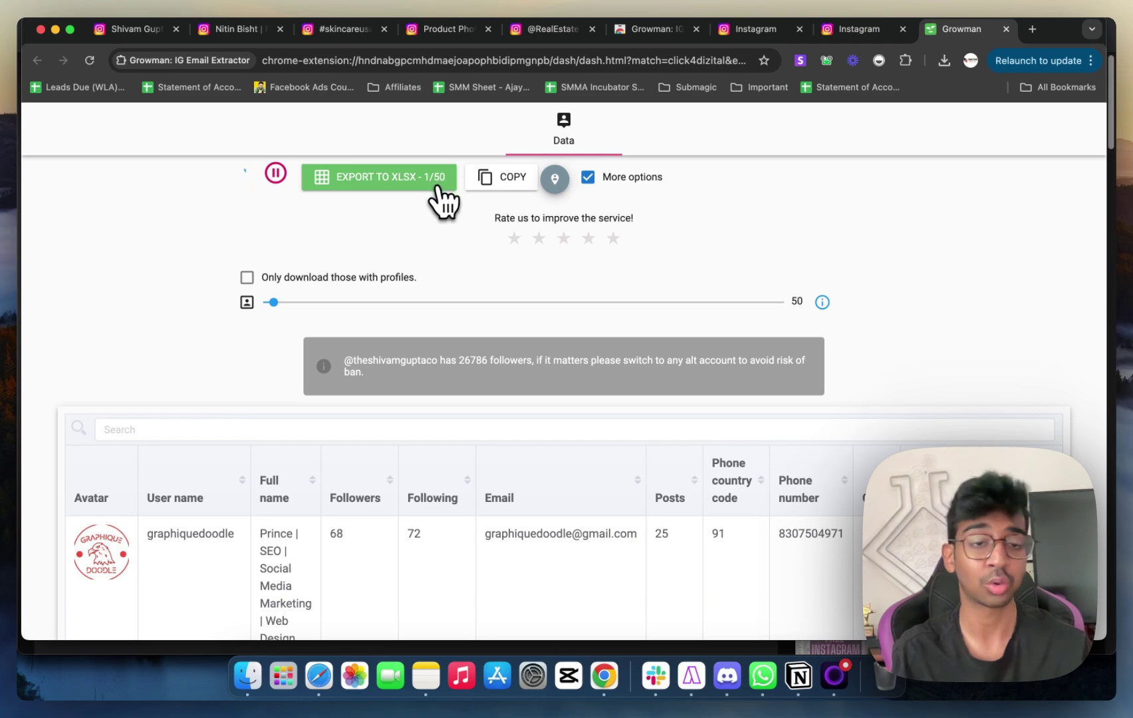
scroll(465, 252, down, 5)
scroll(475, 267, up, 6)
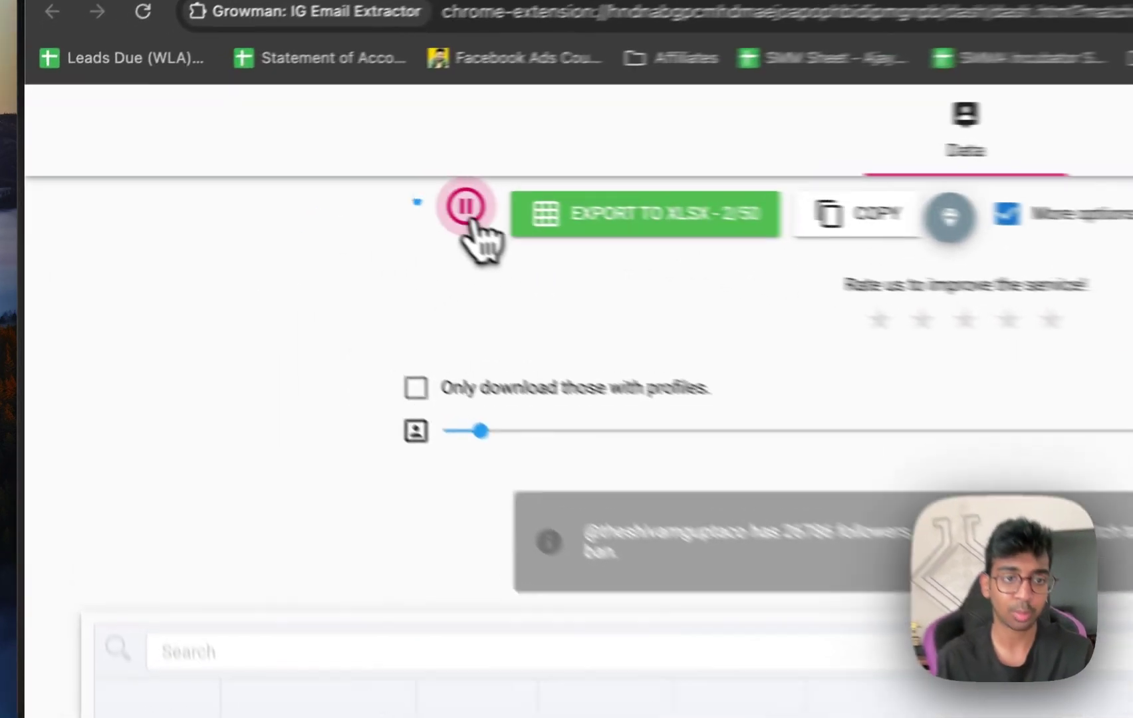
click(276, 177)
Go back to the #skincareusa Instagram hashtag page.
scroll(403, 334, down, 5)
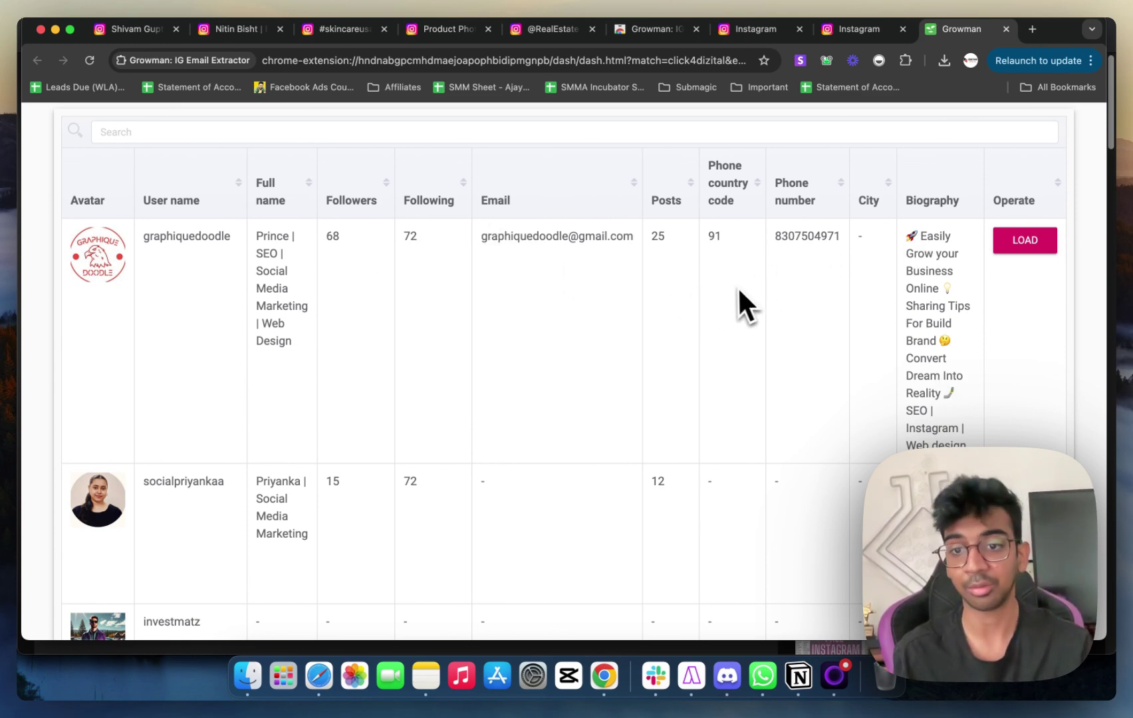
scroll(739, 291, up, 5)
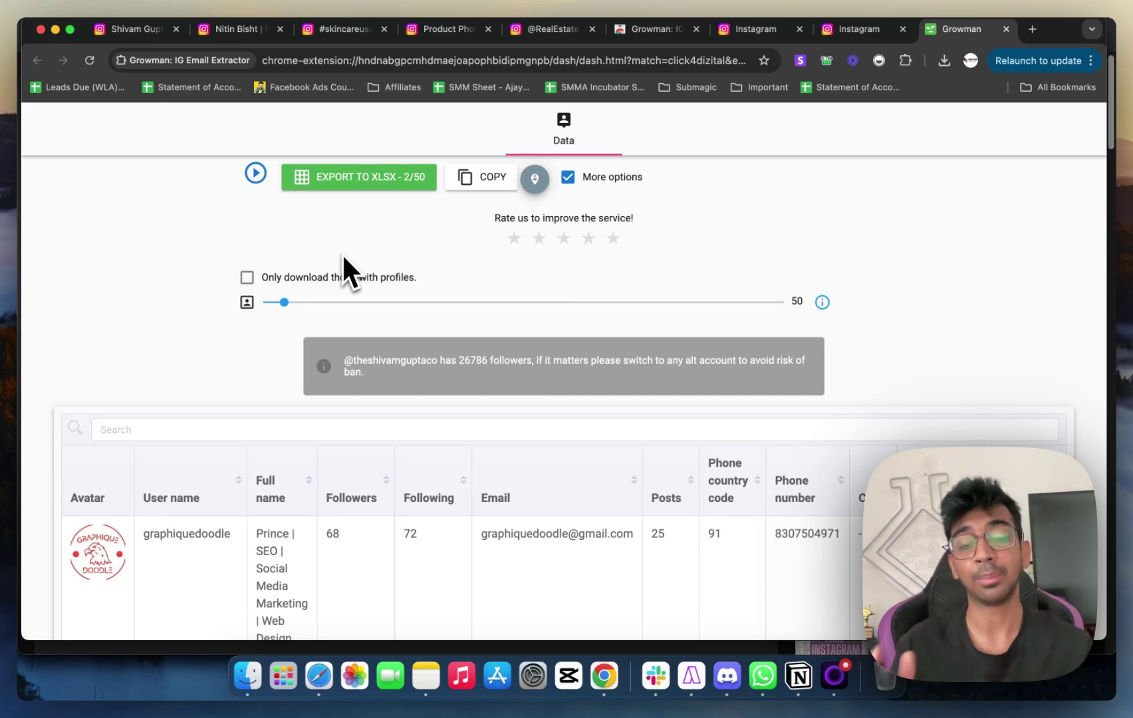
click(333, 30)
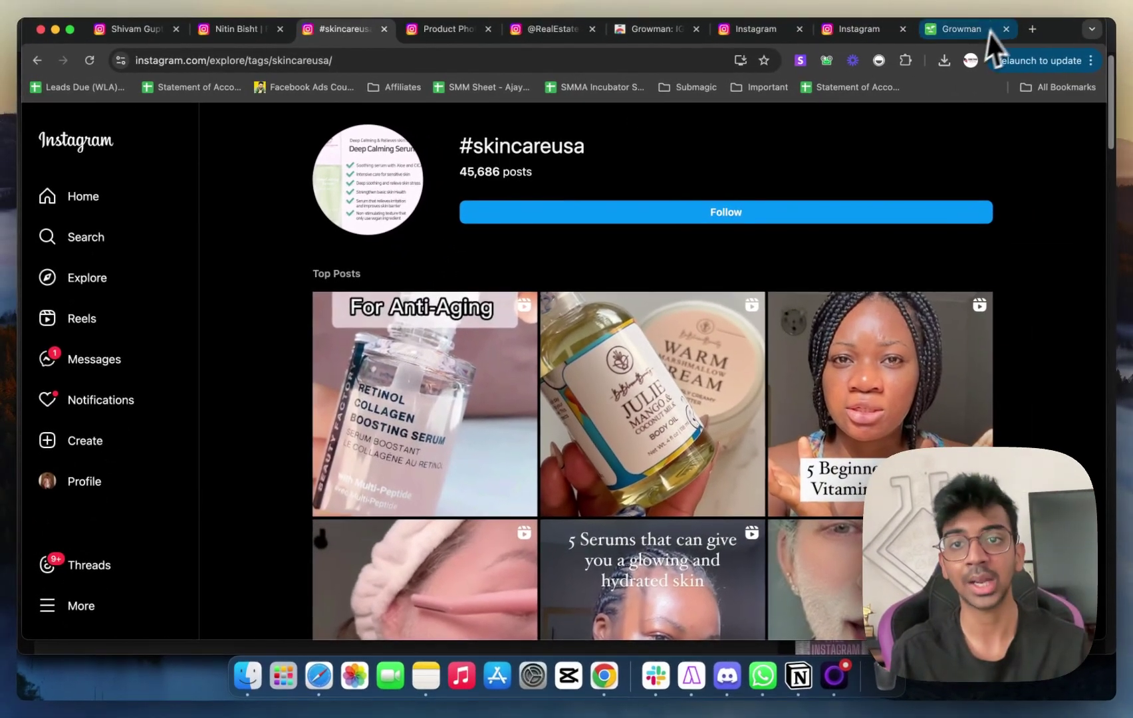
Close the old extractor dashboard and relaunch Growman from the Extensions menu.
click(1007, 30)
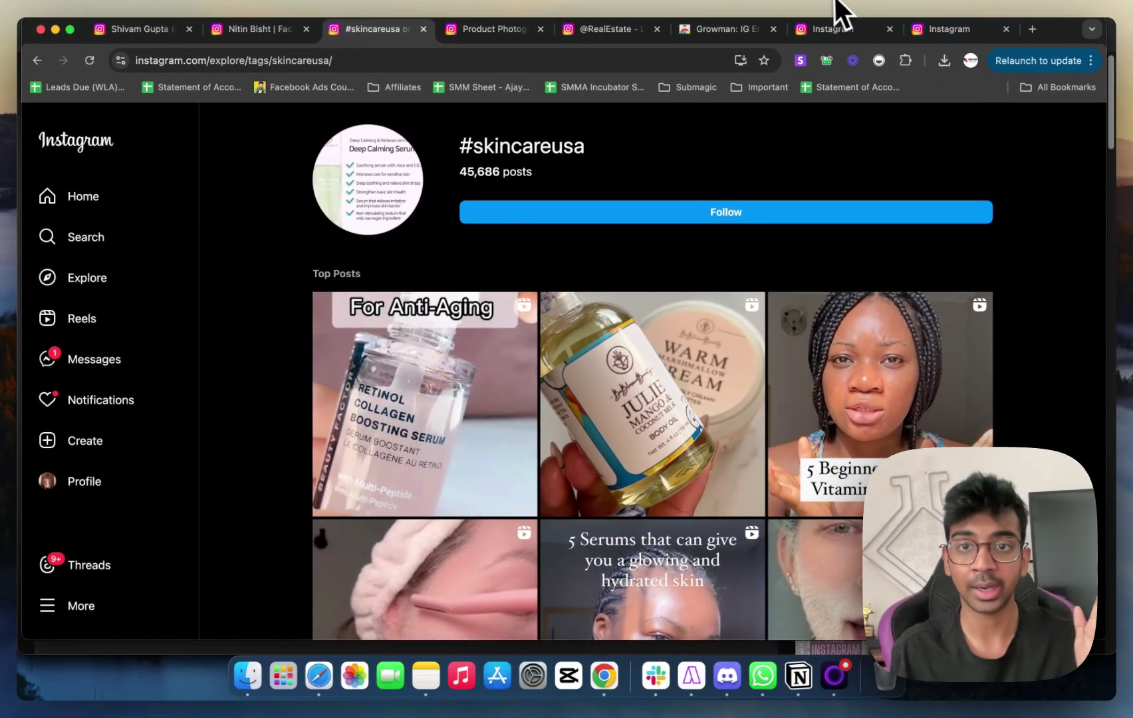
click(904, 61)
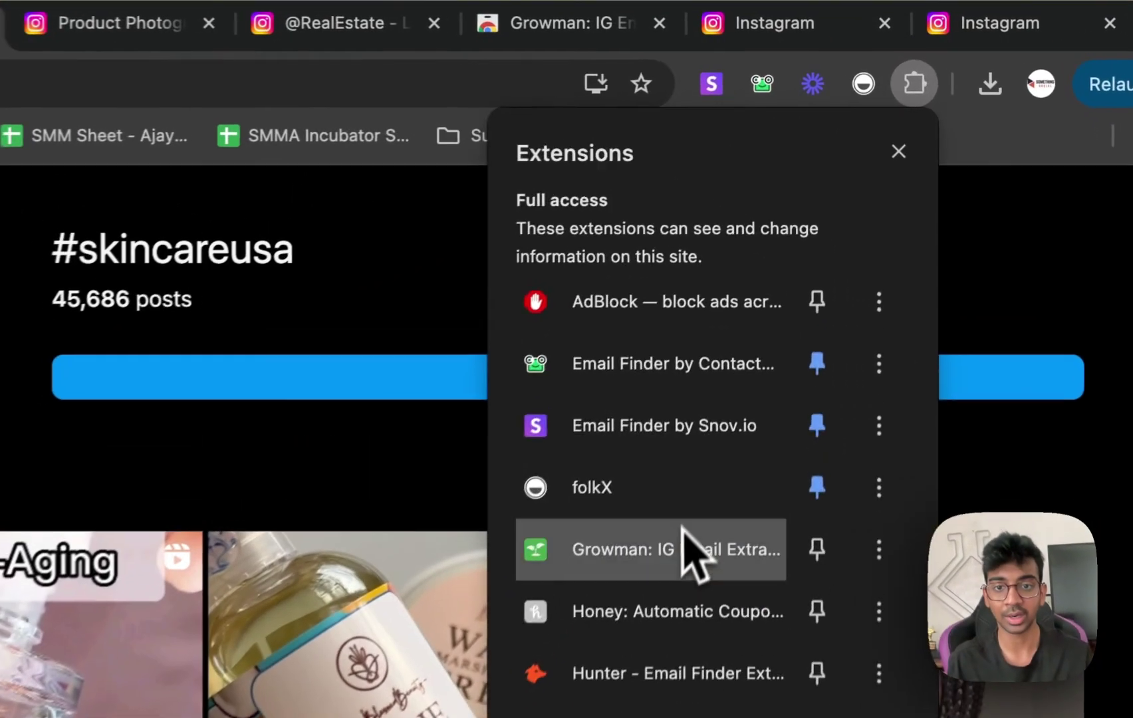
click(758, 268)
Extract by hashtag 'skincareusa' with Limit 50 and an 8-second wait interval.
click(617, 272)
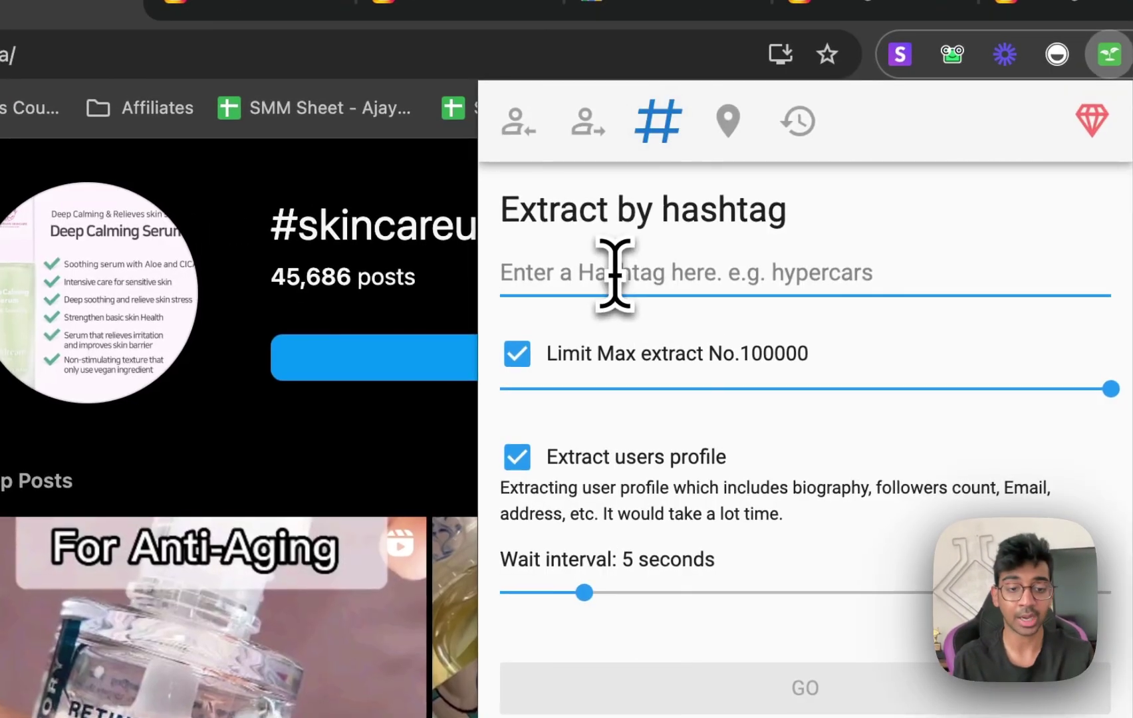
text(skin)
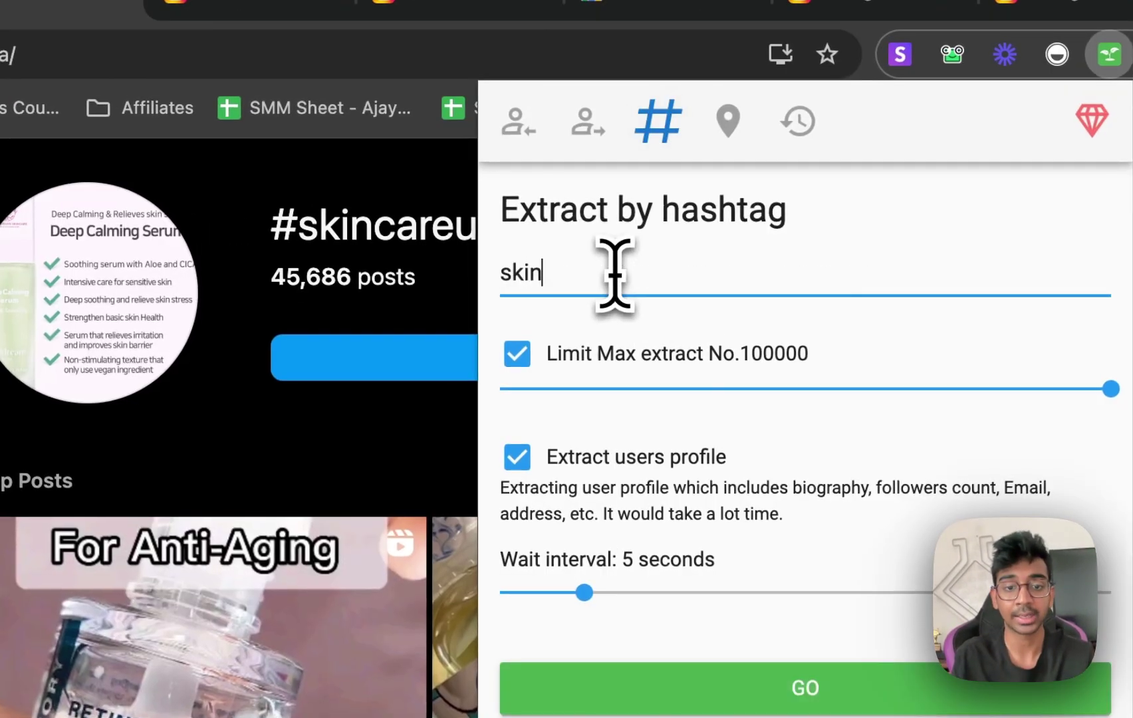
text(careusa)
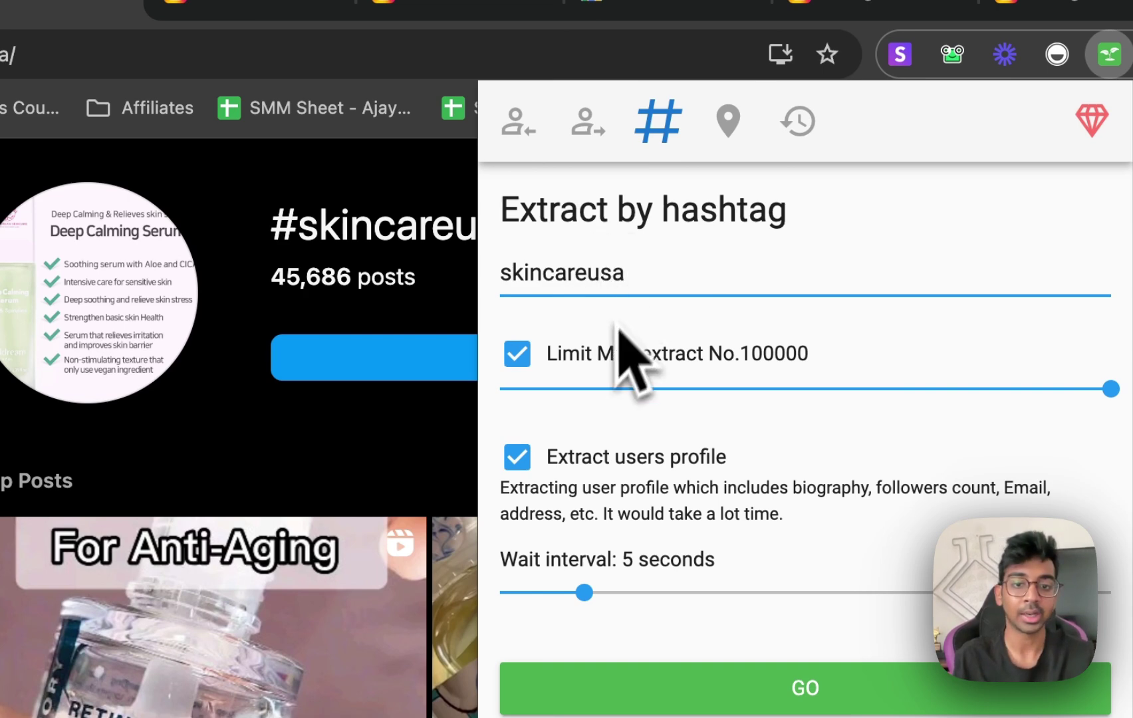
drag(525, 389, 480, 392)
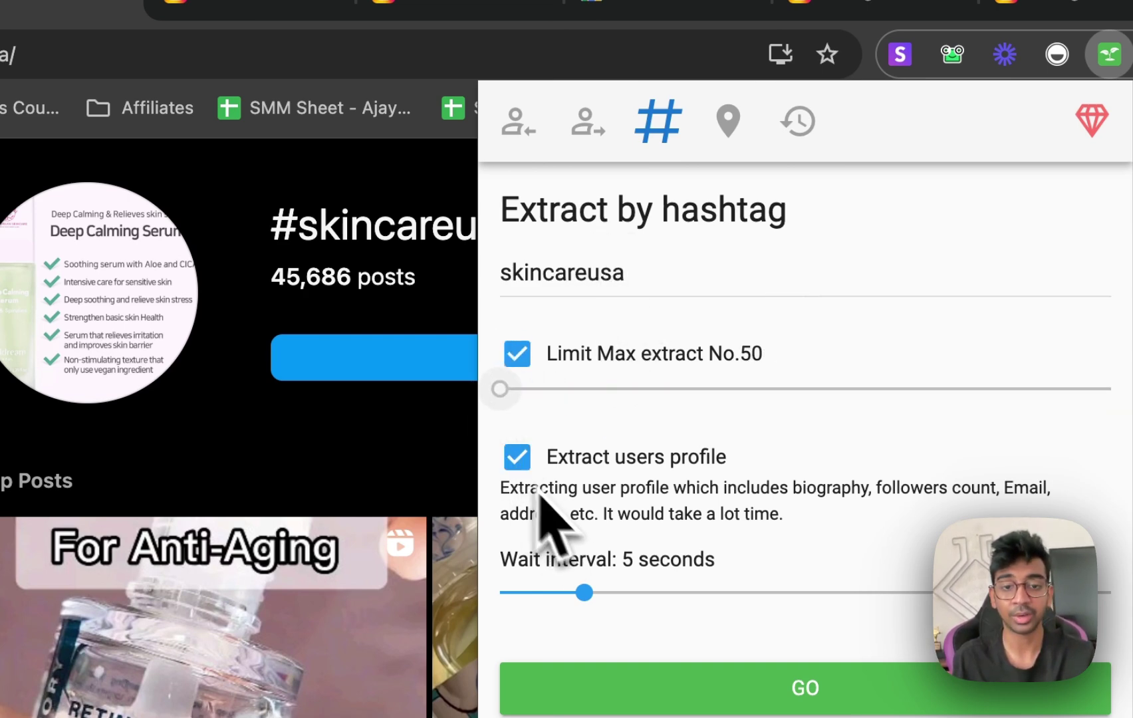
drag(585, 593, 651, 594)
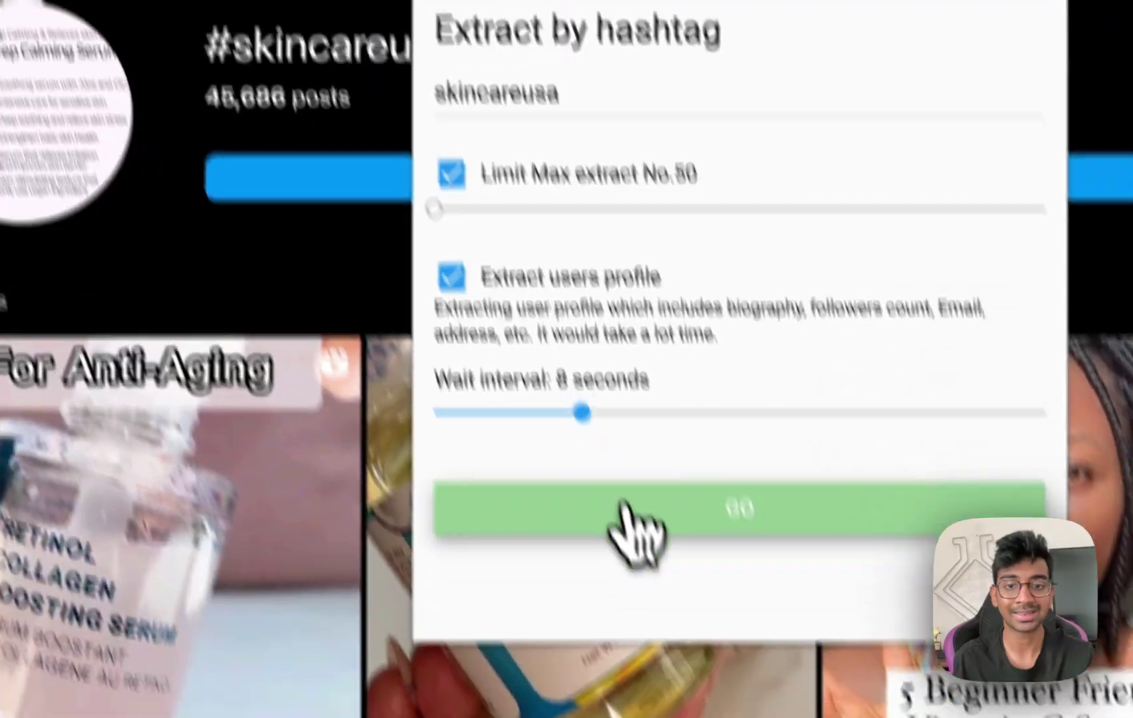
click(684, 691)
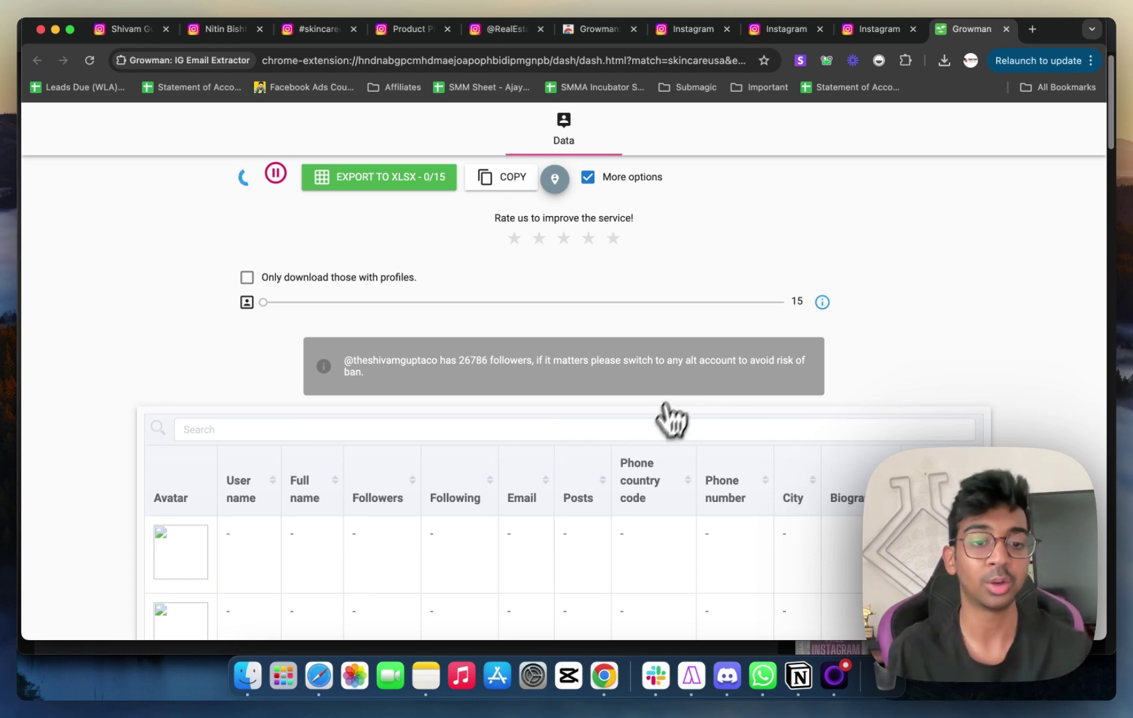
scroll(671, 419, down, 5)
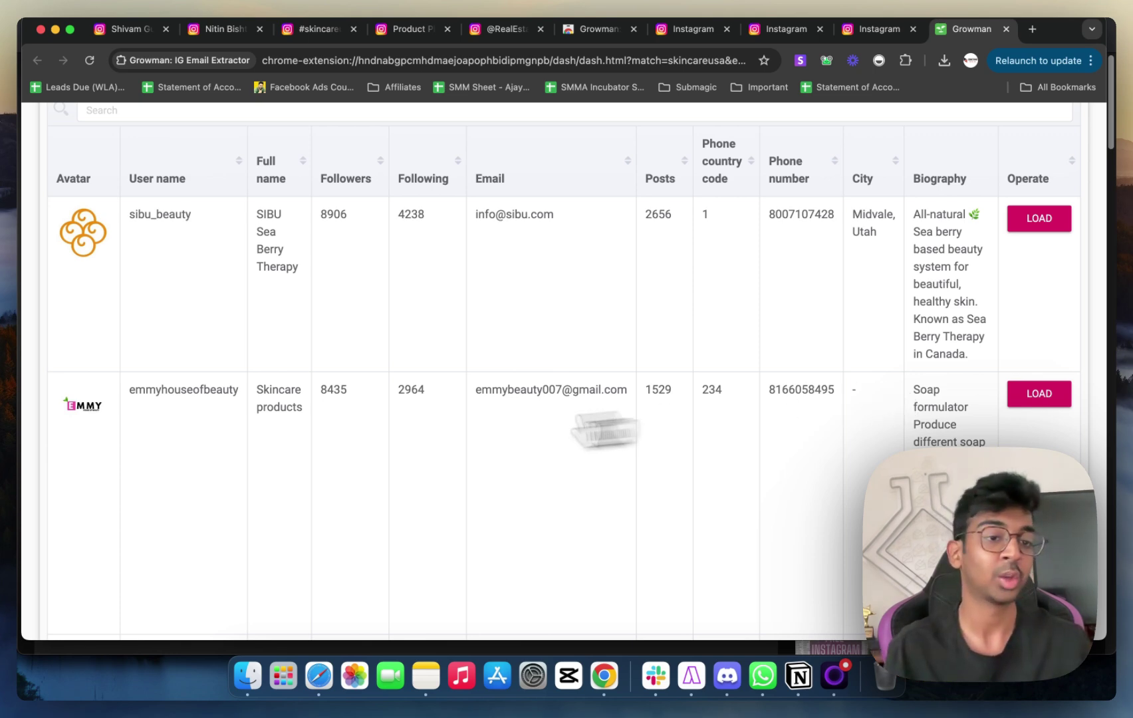
scroll(195, 439, down, 2)
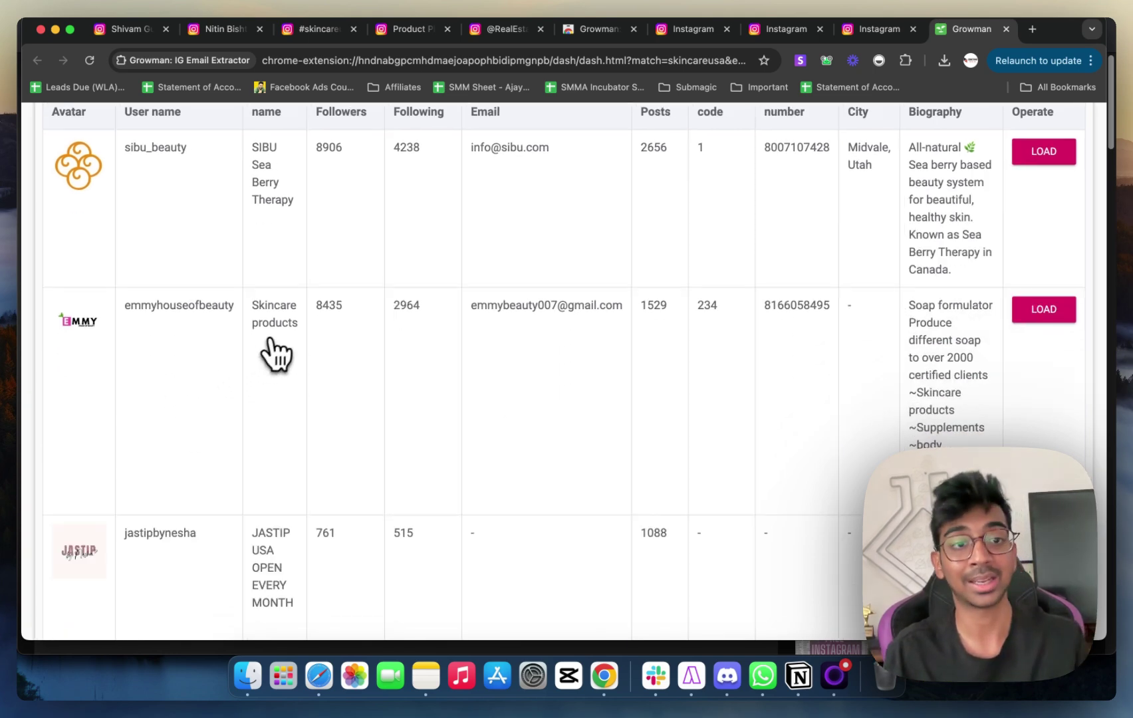
scroll(278, 374, down, 2)
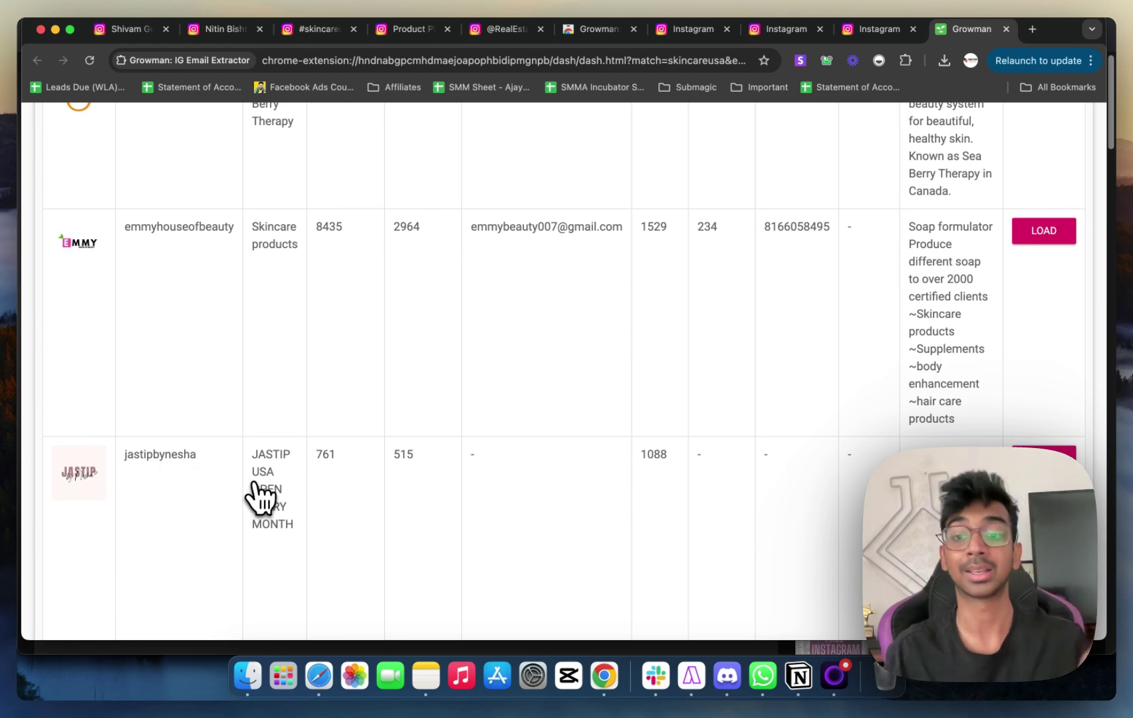
scroll(298, 404, up, 10)
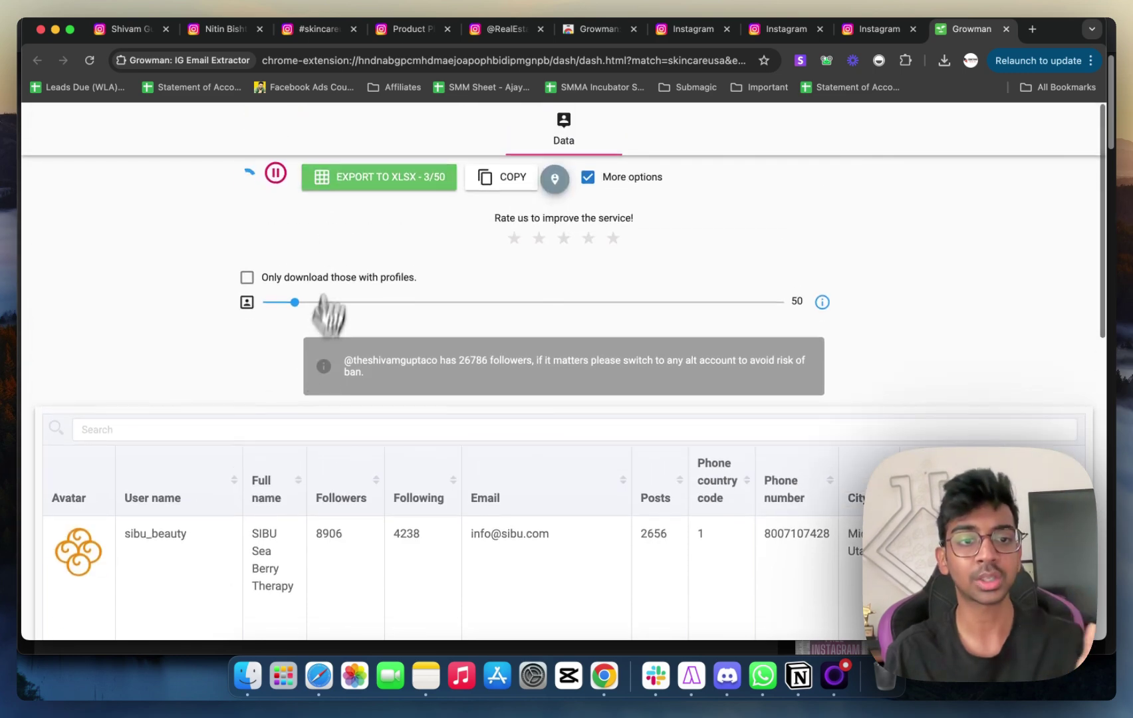
click(277, 172)
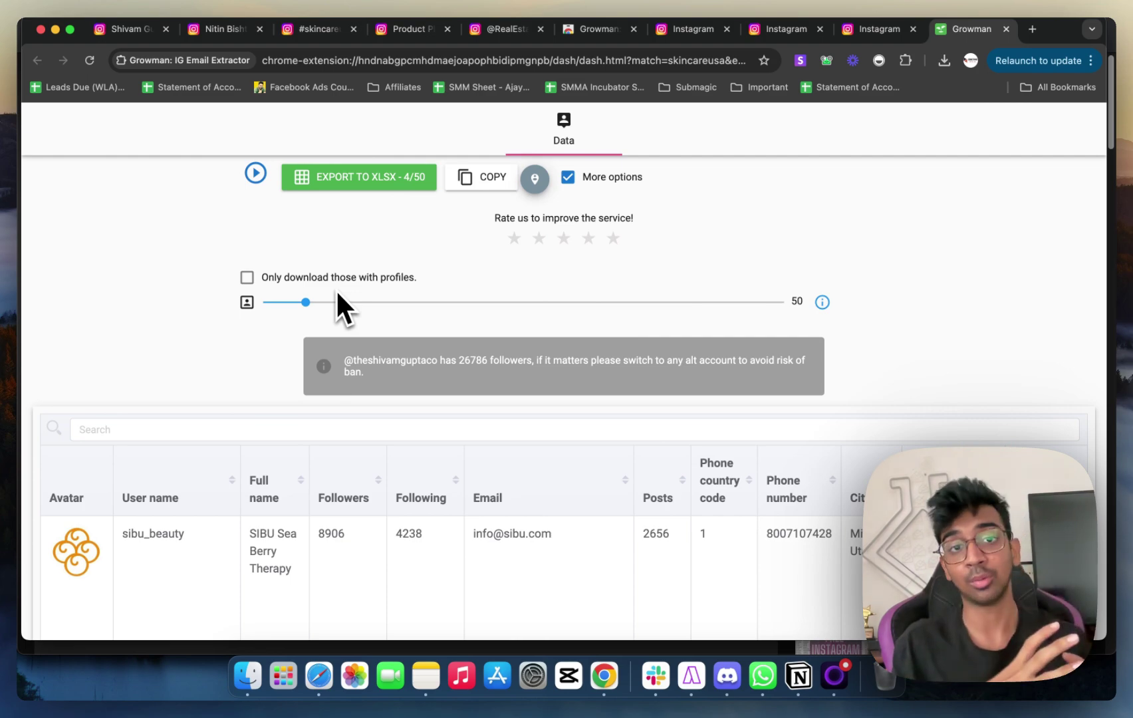
click(485, 29)
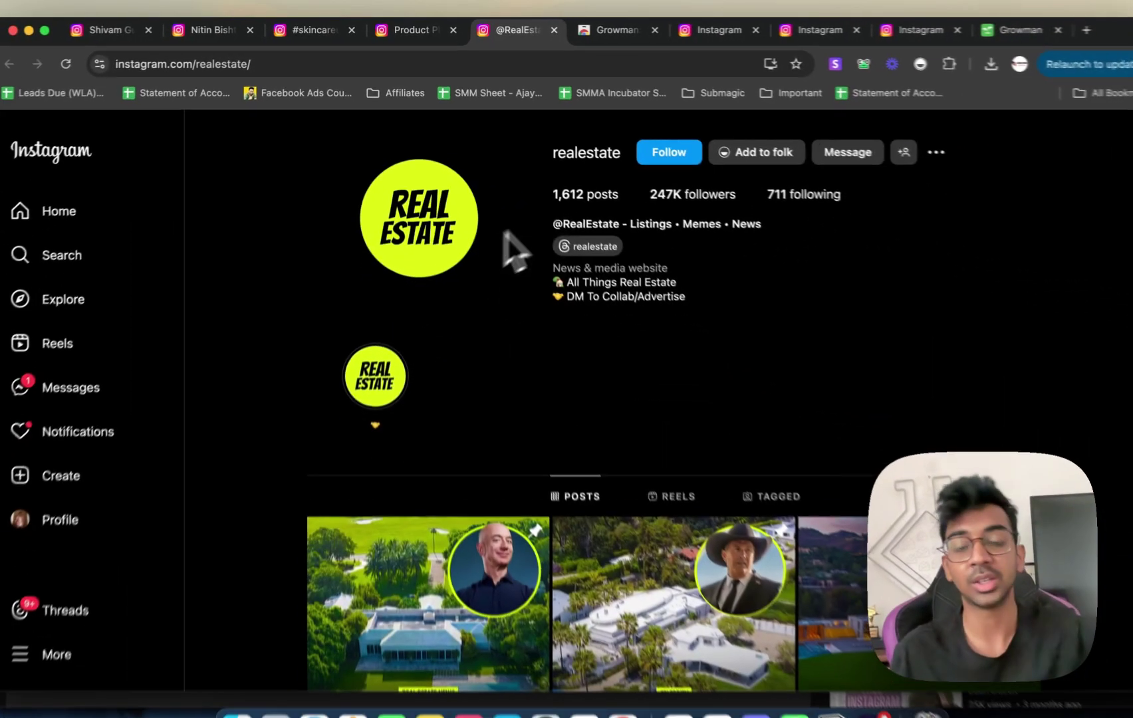
Select 'realestate' in the profile's web address and launch Growman over the page.
scroll(572, 320, down, 10)
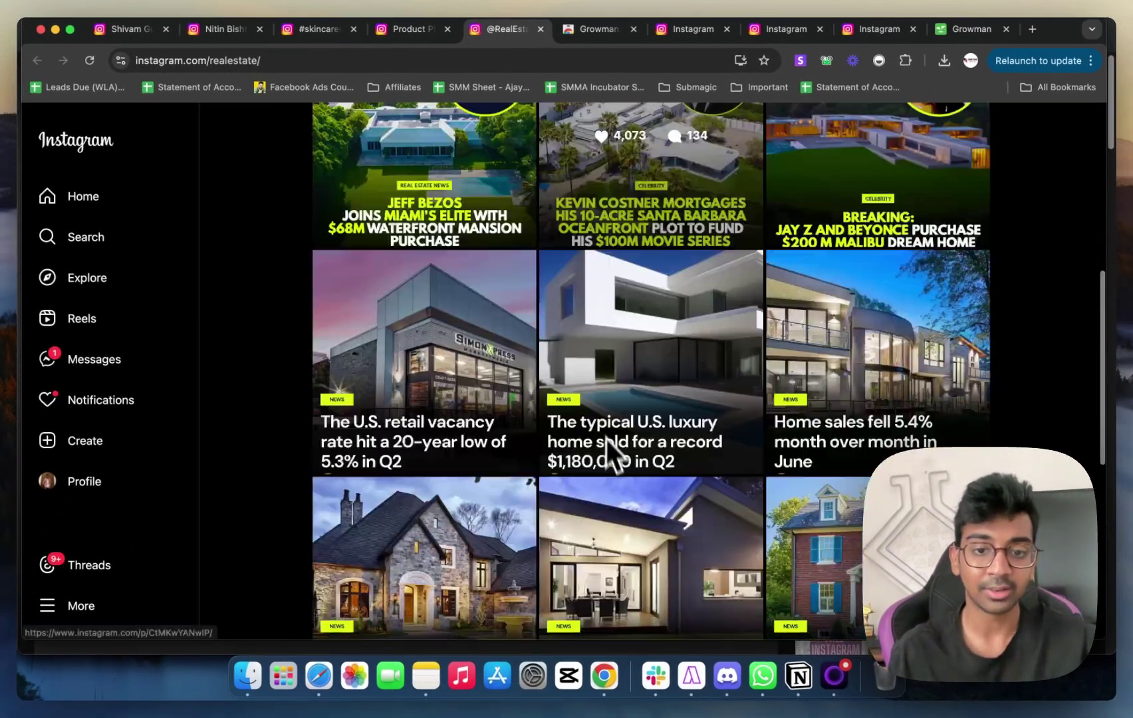
scroll(647, 331, up, 10)
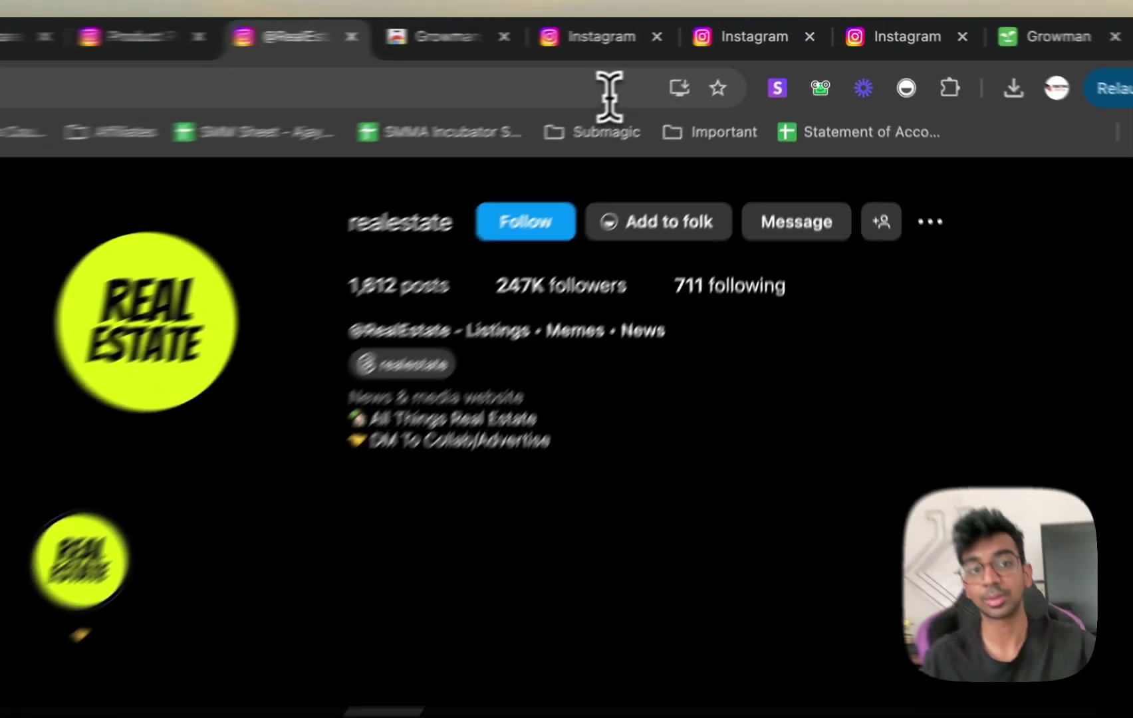
click(694, 62)
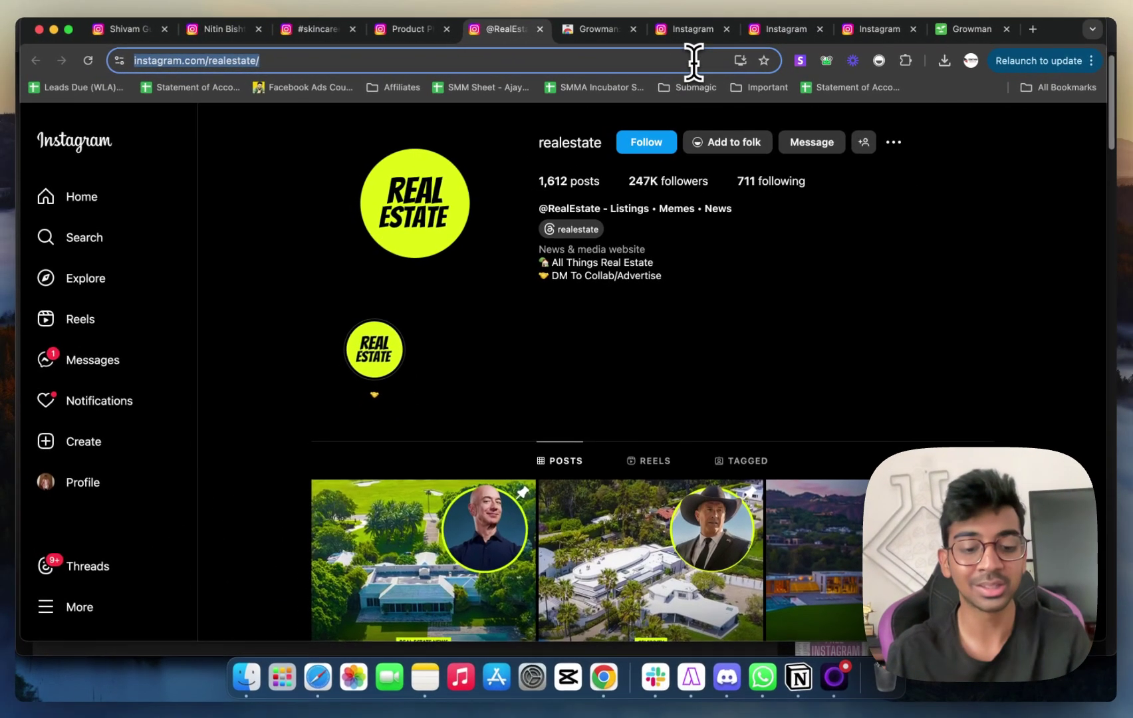
drag(690, 60, 299, 60)
double_click(299, 60)
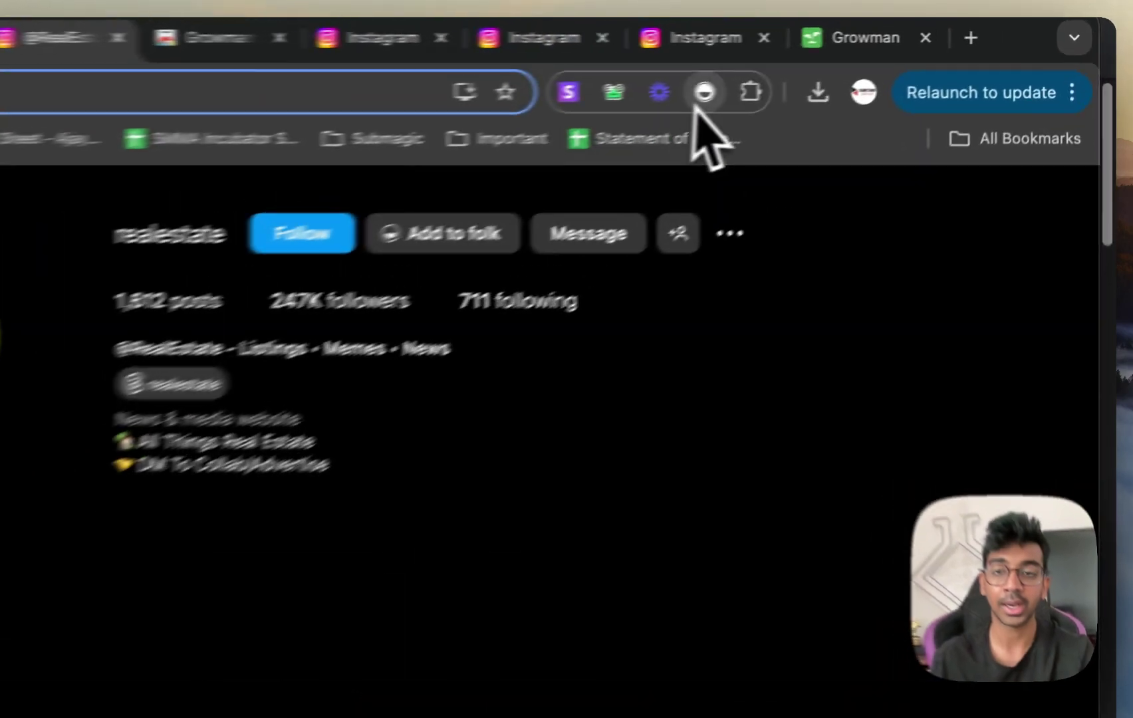
click(750, 92)
click(492, 505)
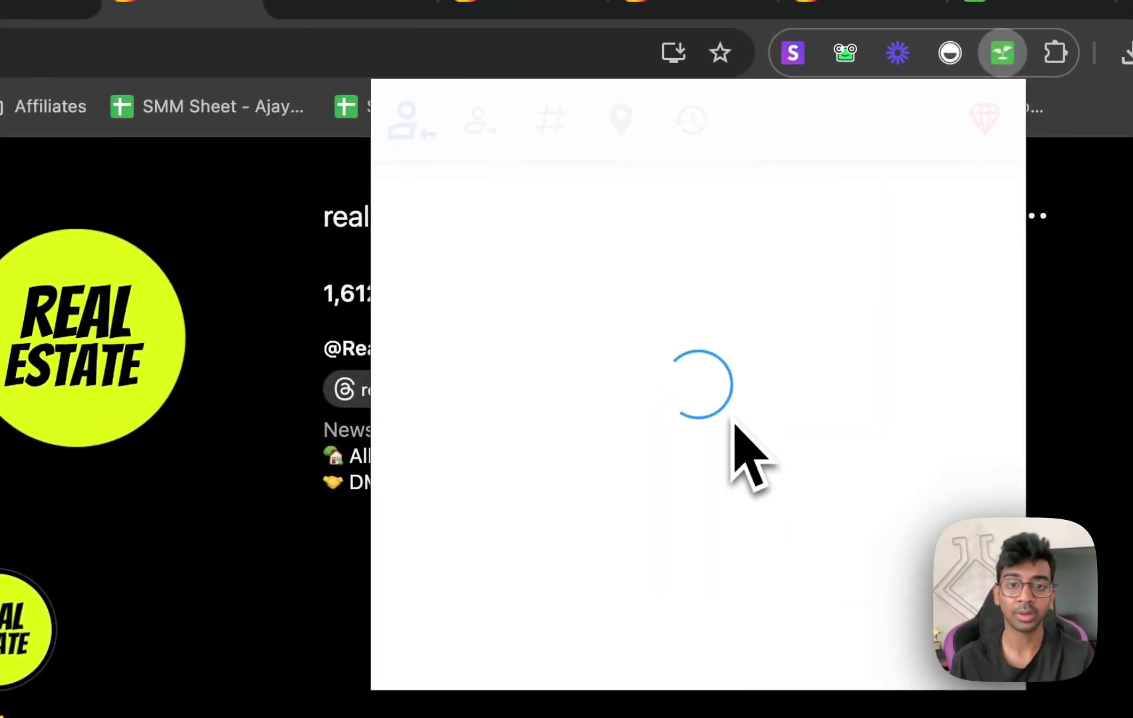
In Extract followings, target account 'realestate' with Limit 50 and an 8-second wait.
click(554, 133)
click(484, 136)
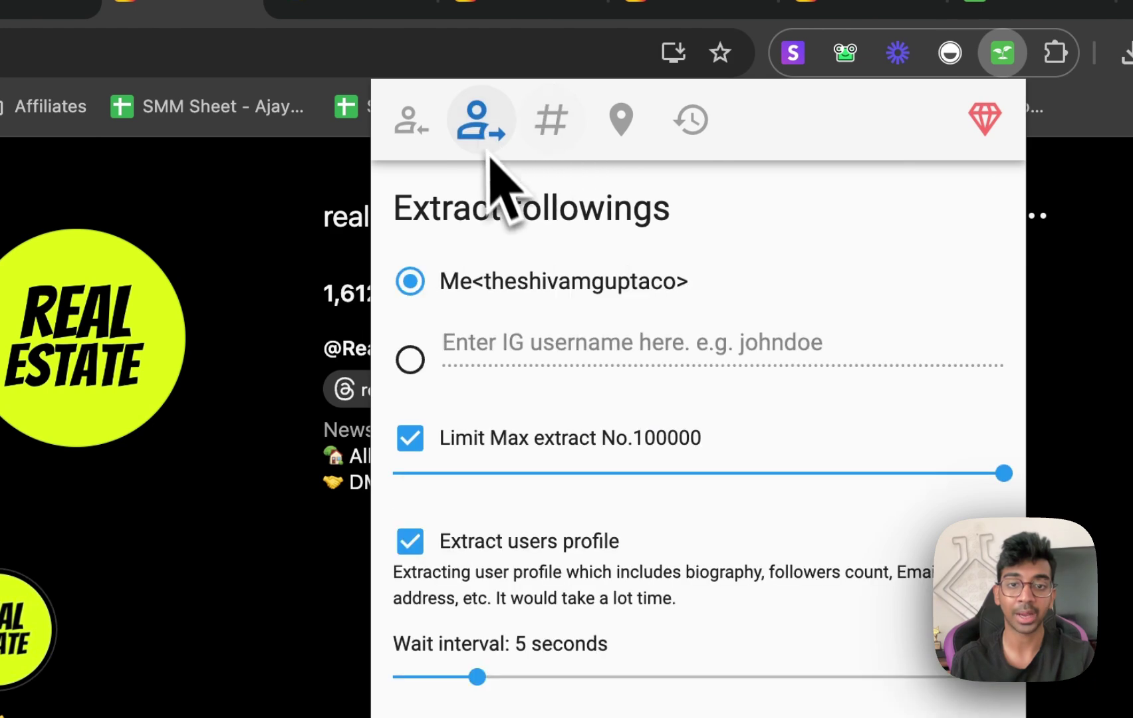
click(410, 360)
click(505, 349)
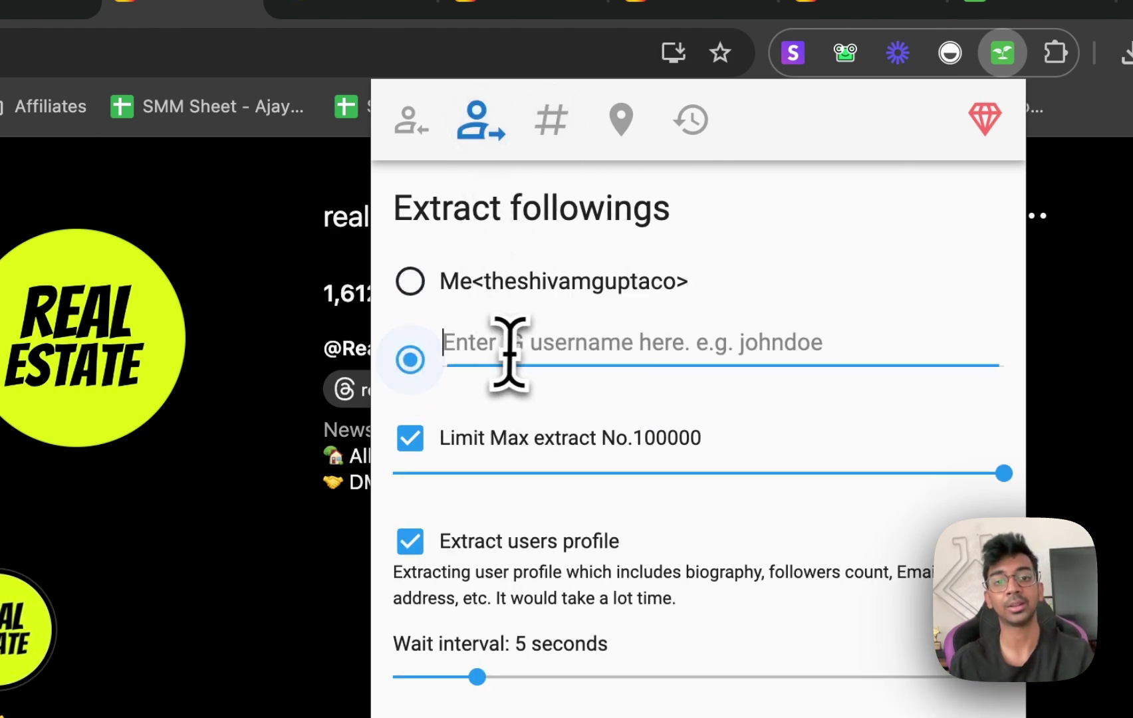
text(realestate)
drag(429, 476, 336, 482)
drag(477, 676, 554, 692)
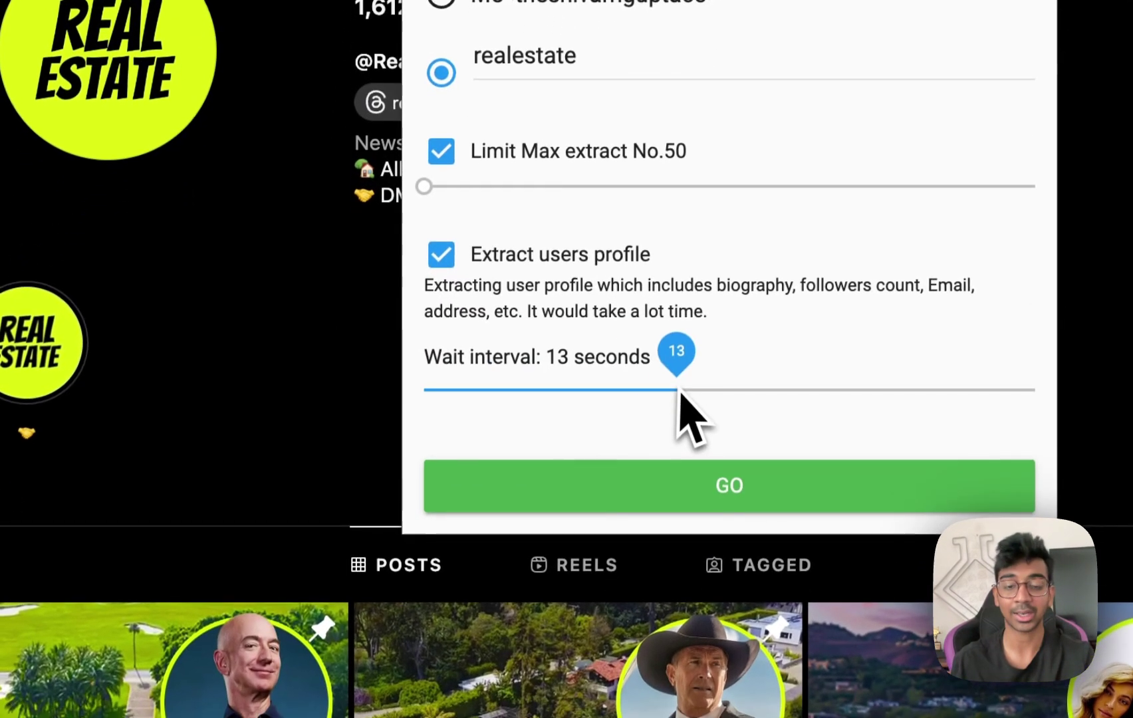
drag(584, 401, 582, 404)
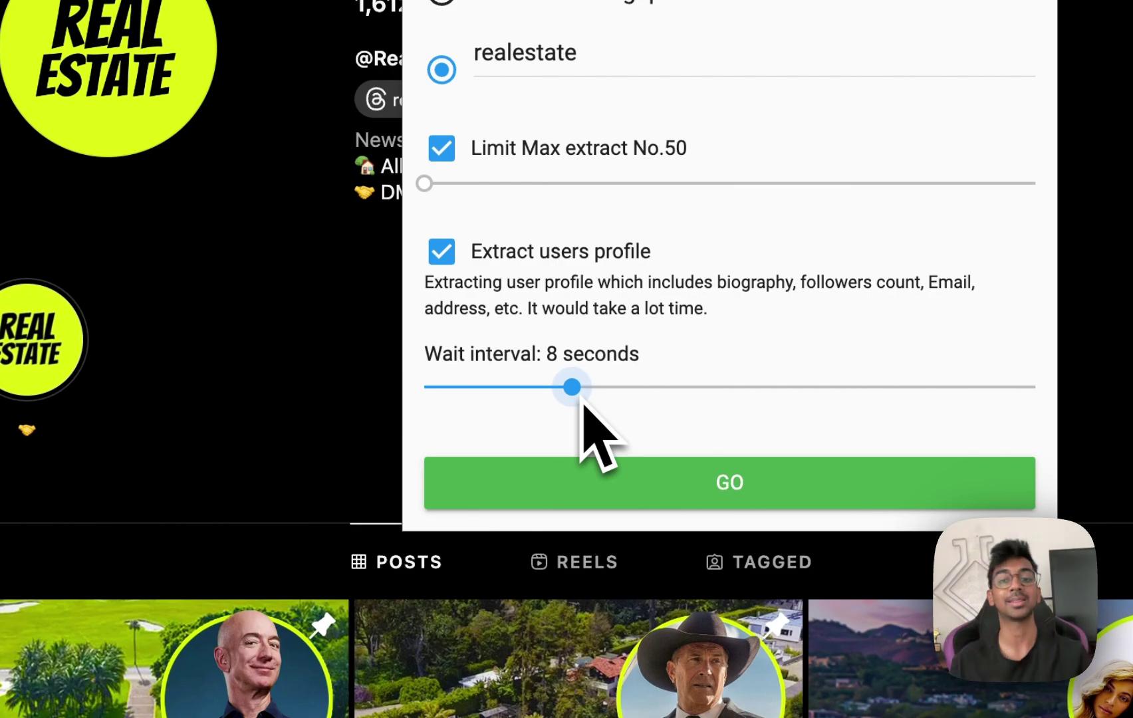